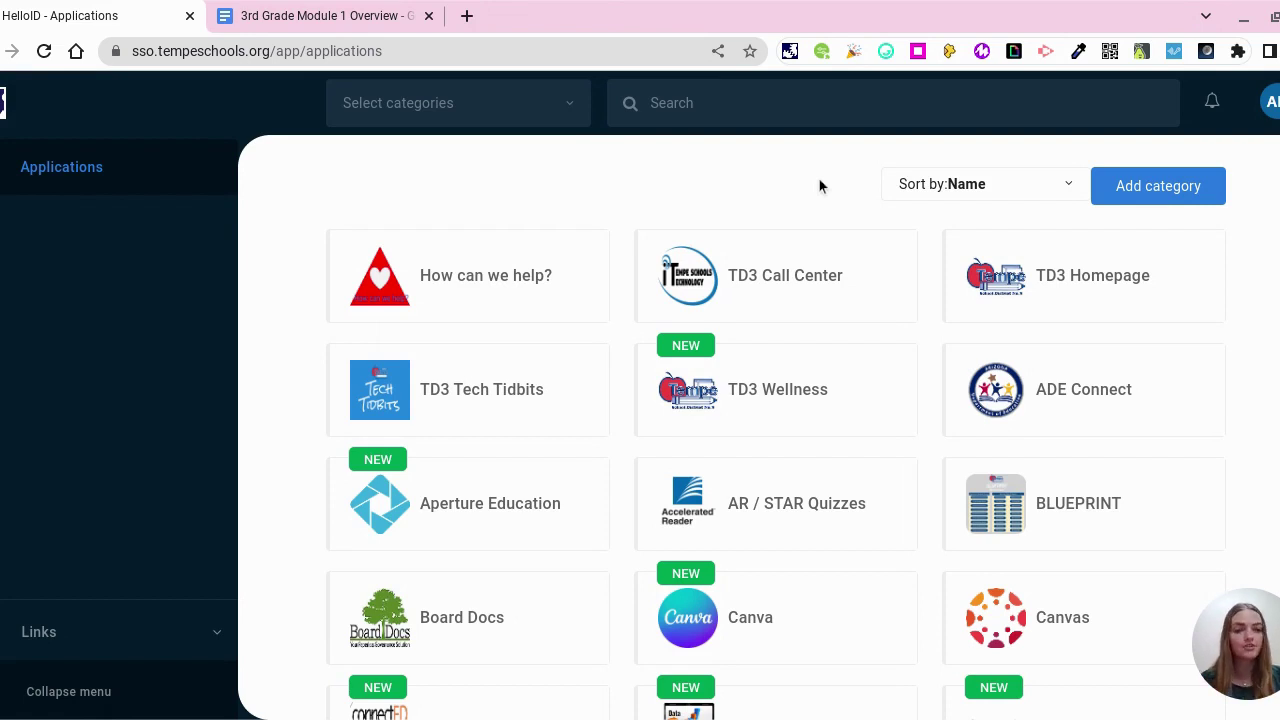
- Switch to the 3rd Grade Module 1 Overview document and star it
left_click(335, 15)
scroll(578, 280, "up", 10)
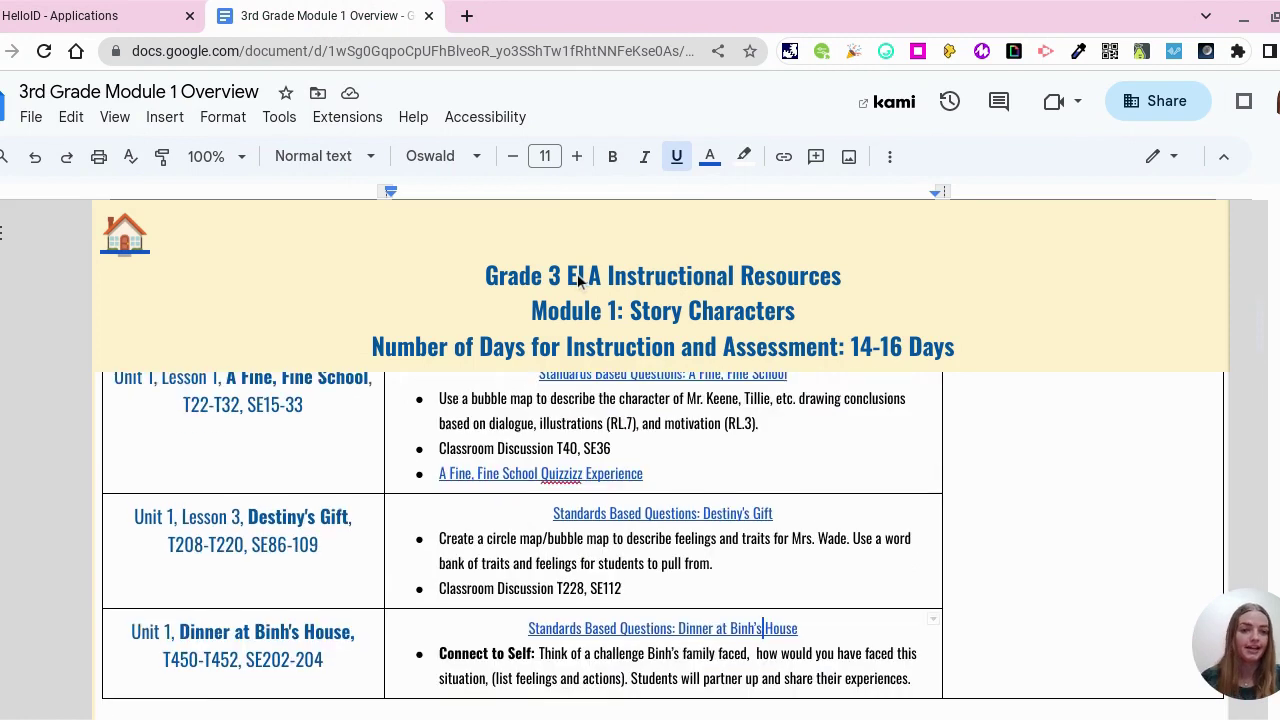
scroll(969, 316, "up", 1)
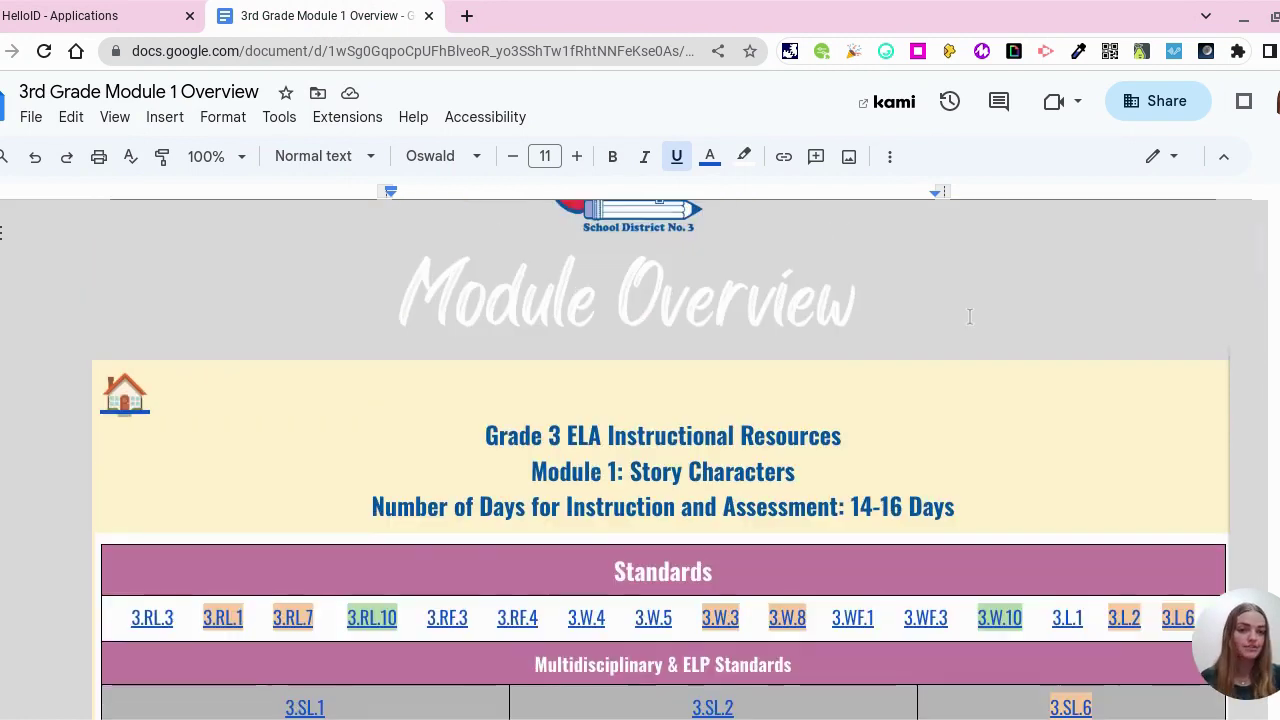
scroll(969, 316, "up", 1)
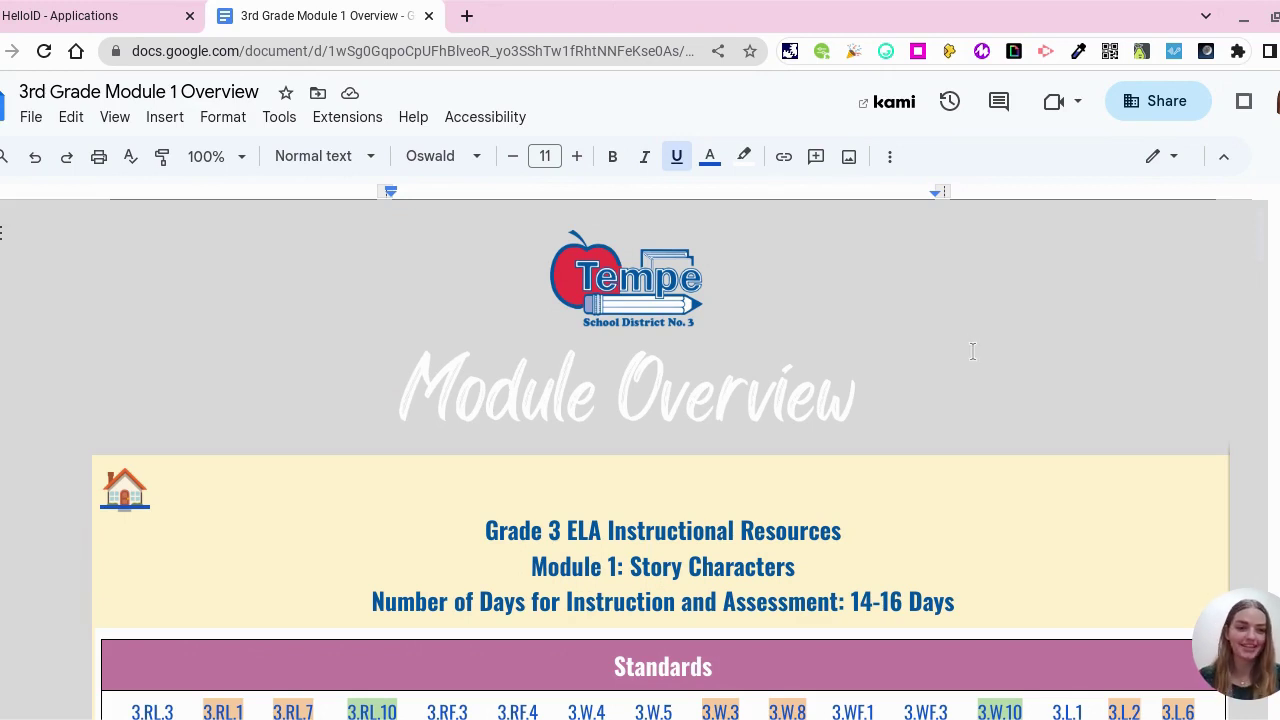
scroll(1083, 372, "down", 3)
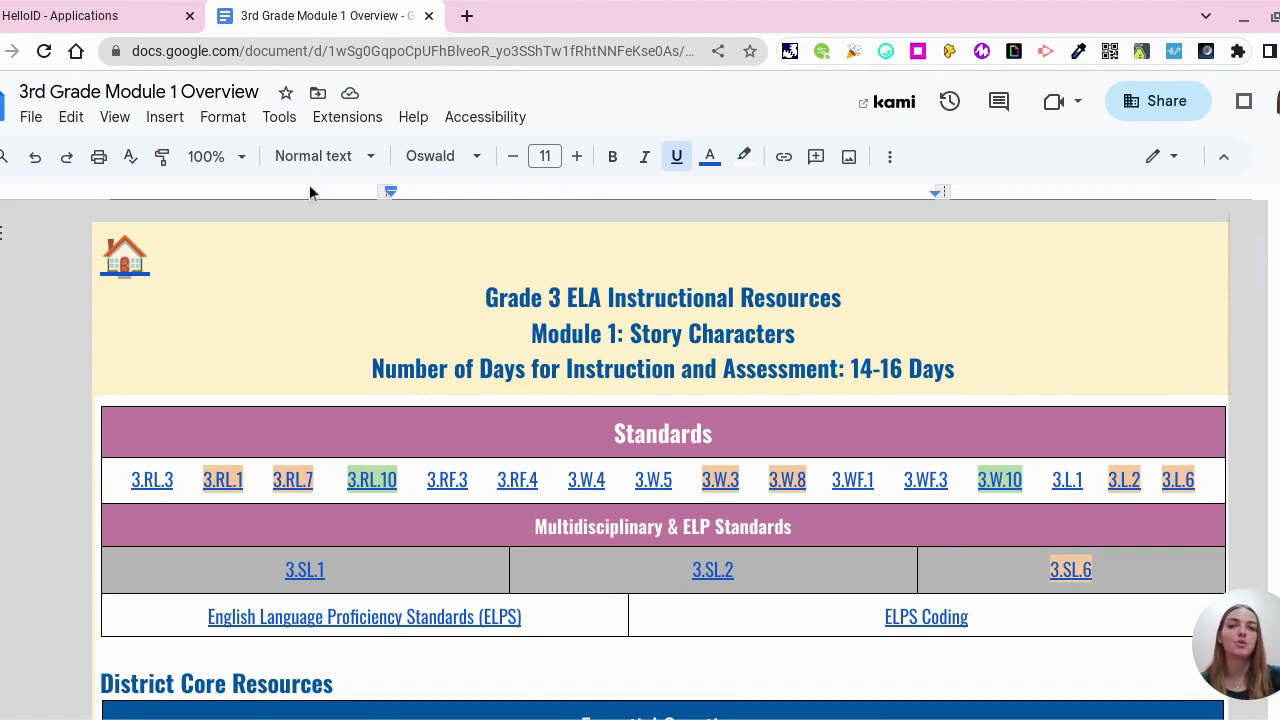
left_click(285, 92)
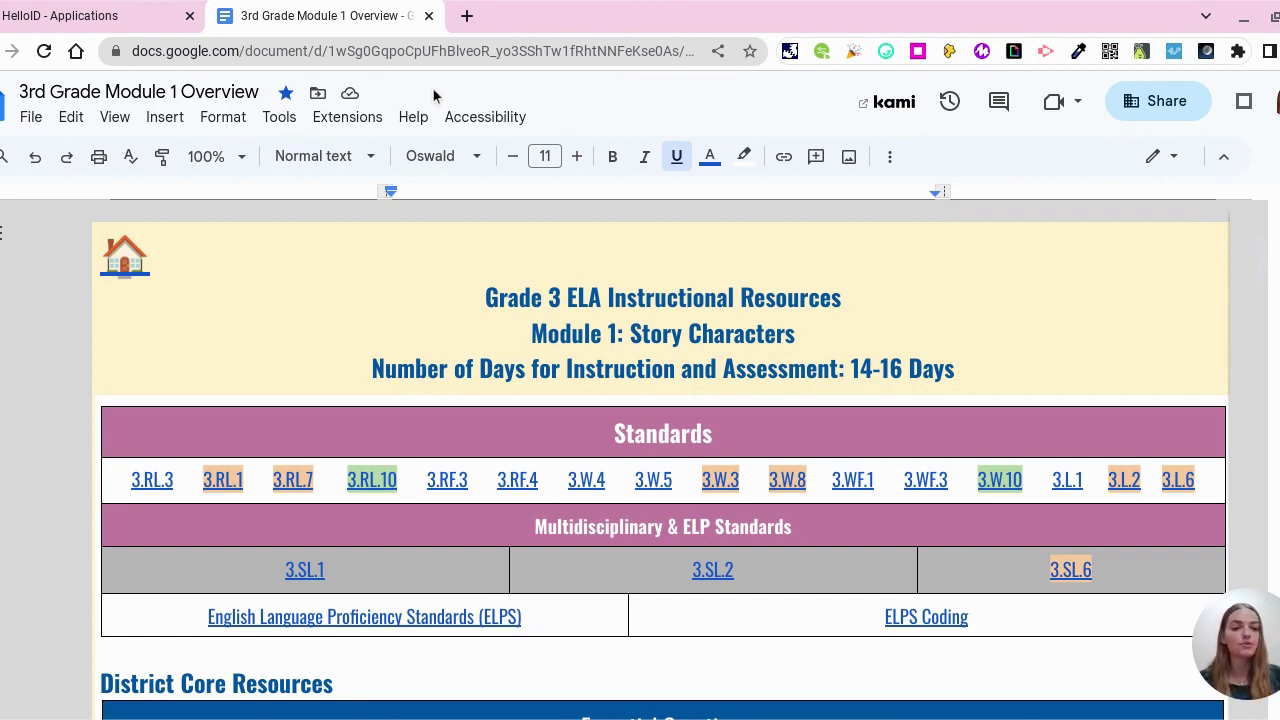
- Check the Drive folder location of the 3rd Grade Module 1 Overview document without moving it
left_click(318, 95)
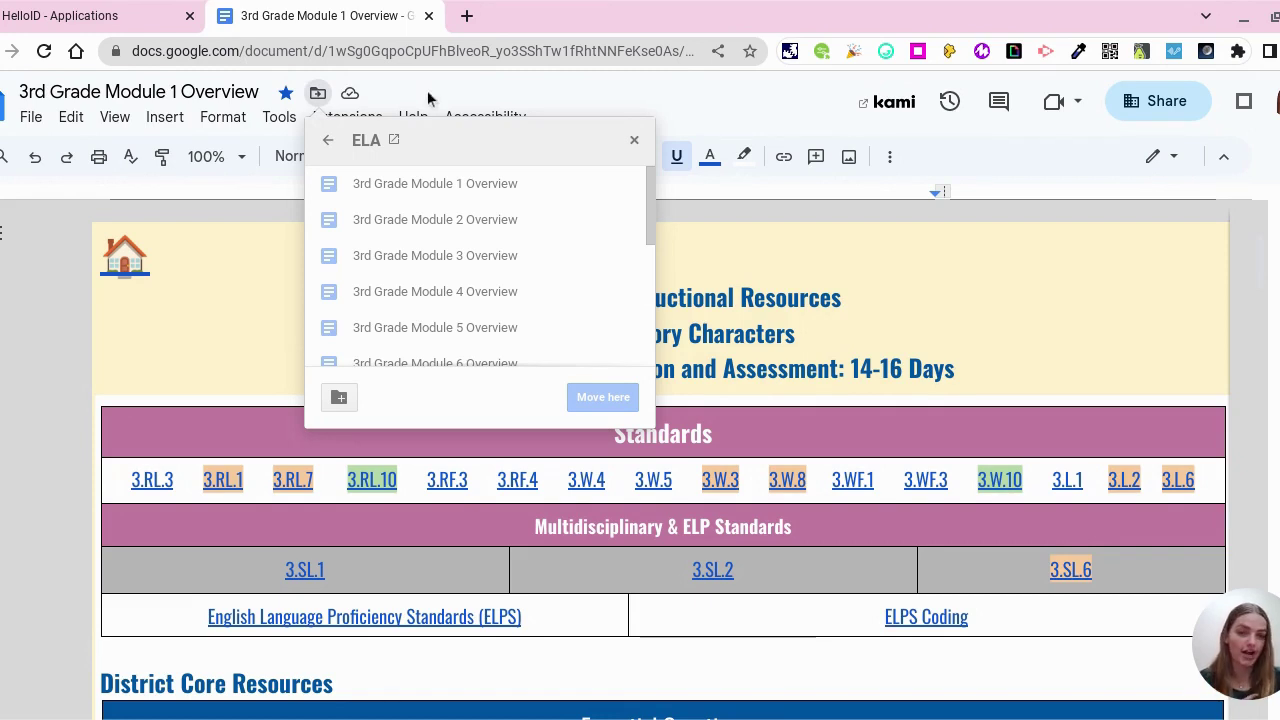
left_click(427, 92)
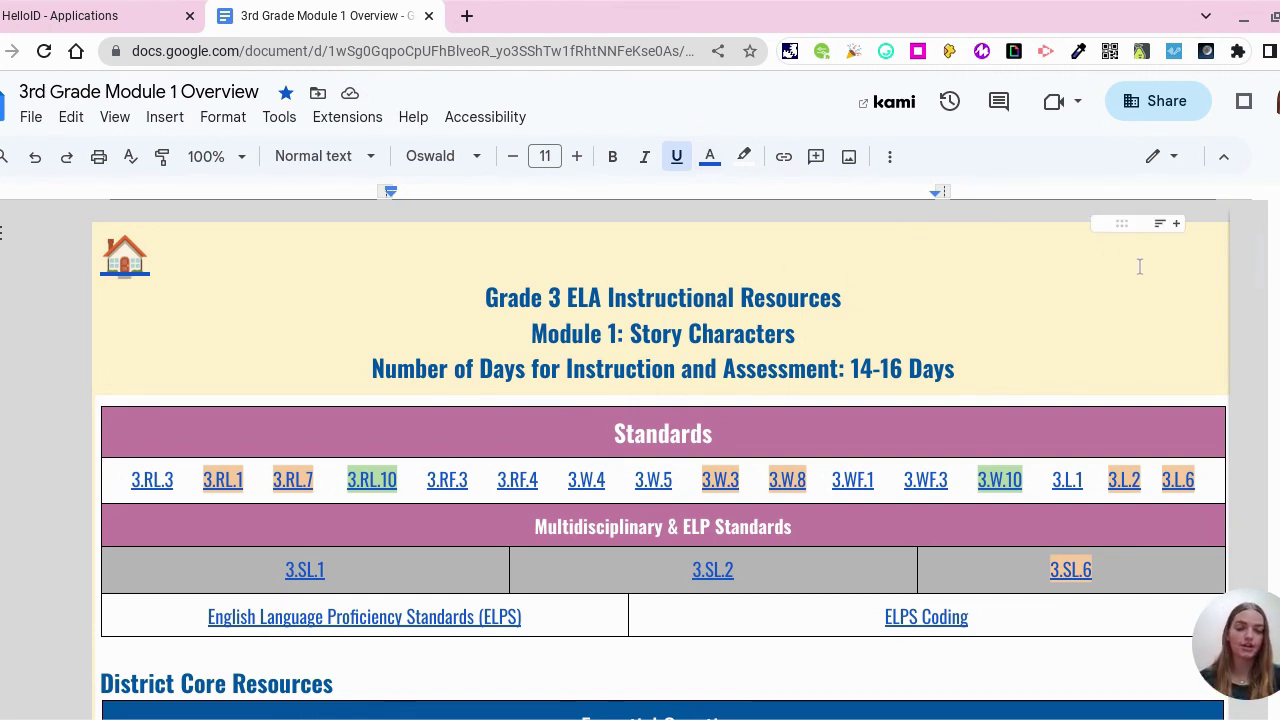
- Preview the links for standards 3.W.8 and 3.WF.1 in the Standards table
scroll(1139, 266, "down", 3)
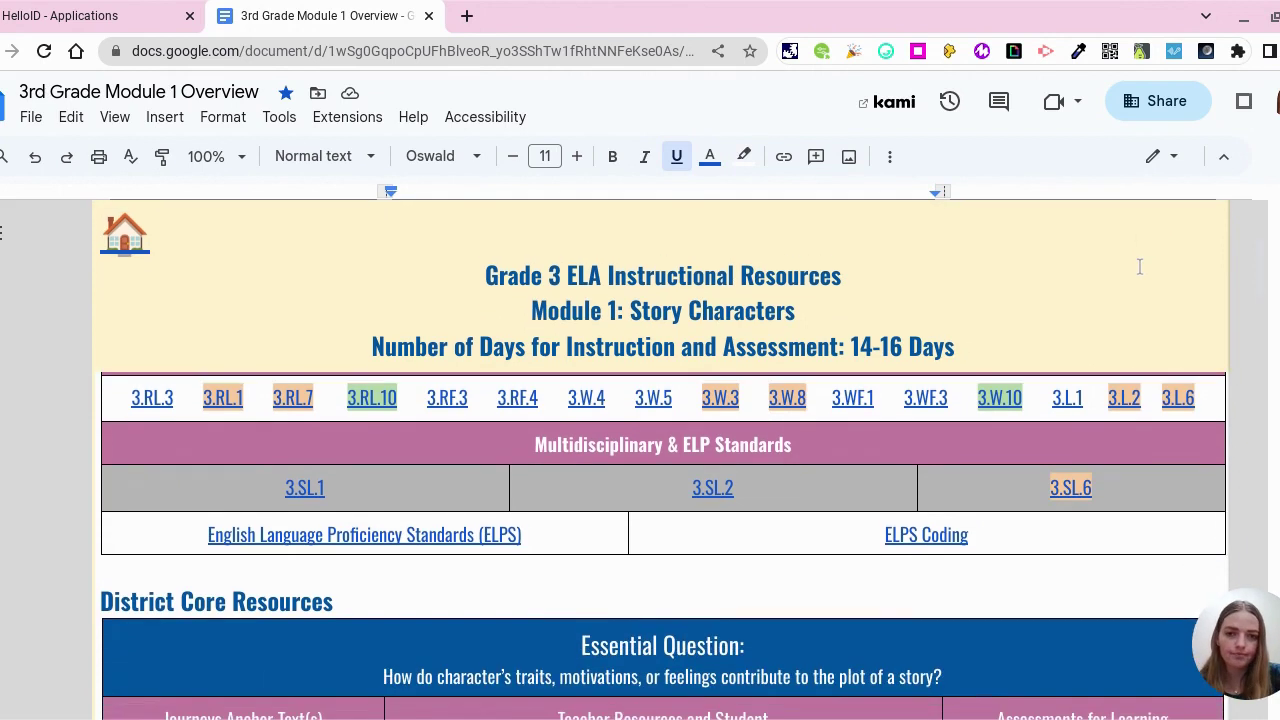
scroll(1139, 266, "up", 3)
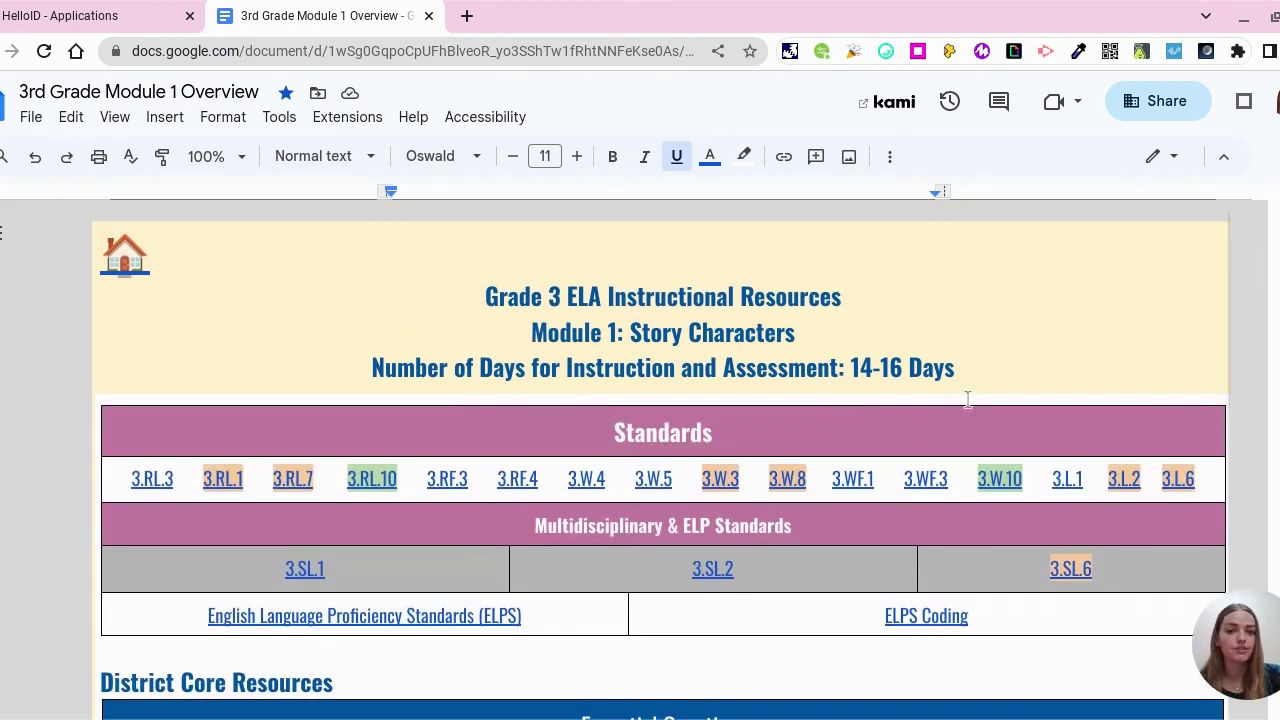
left_click(778, 480)
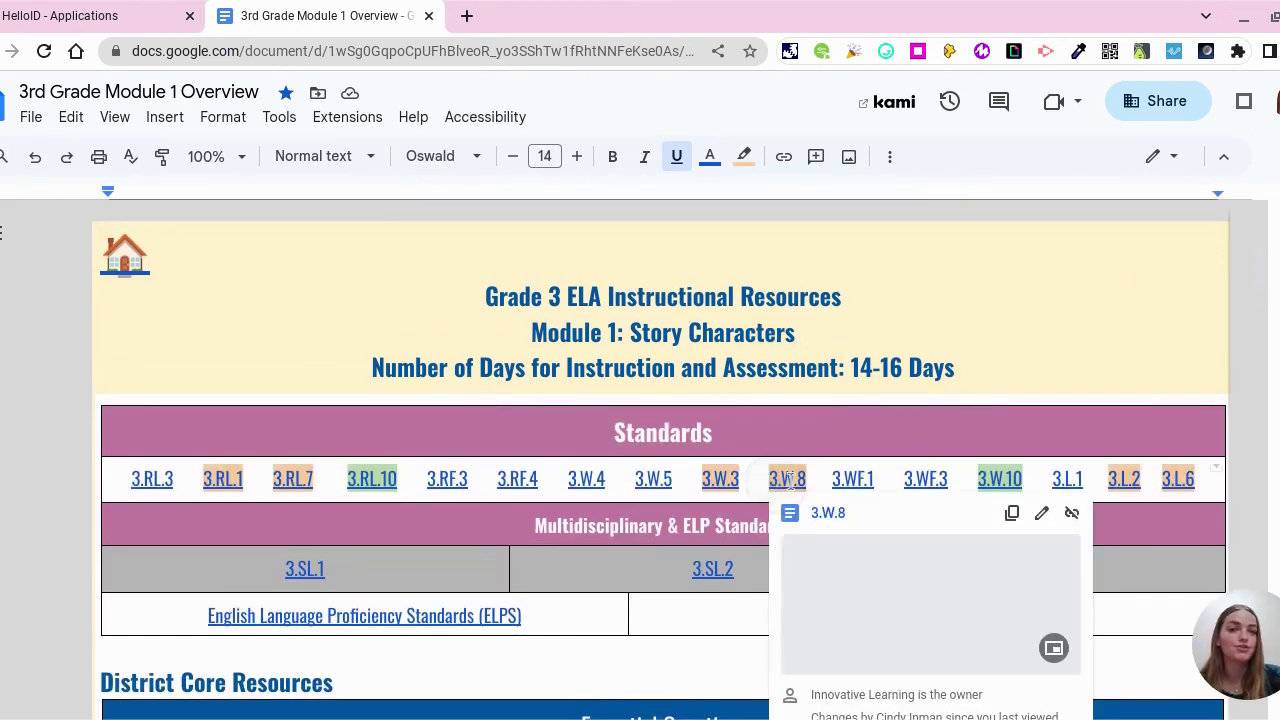
left_click(858, 479)
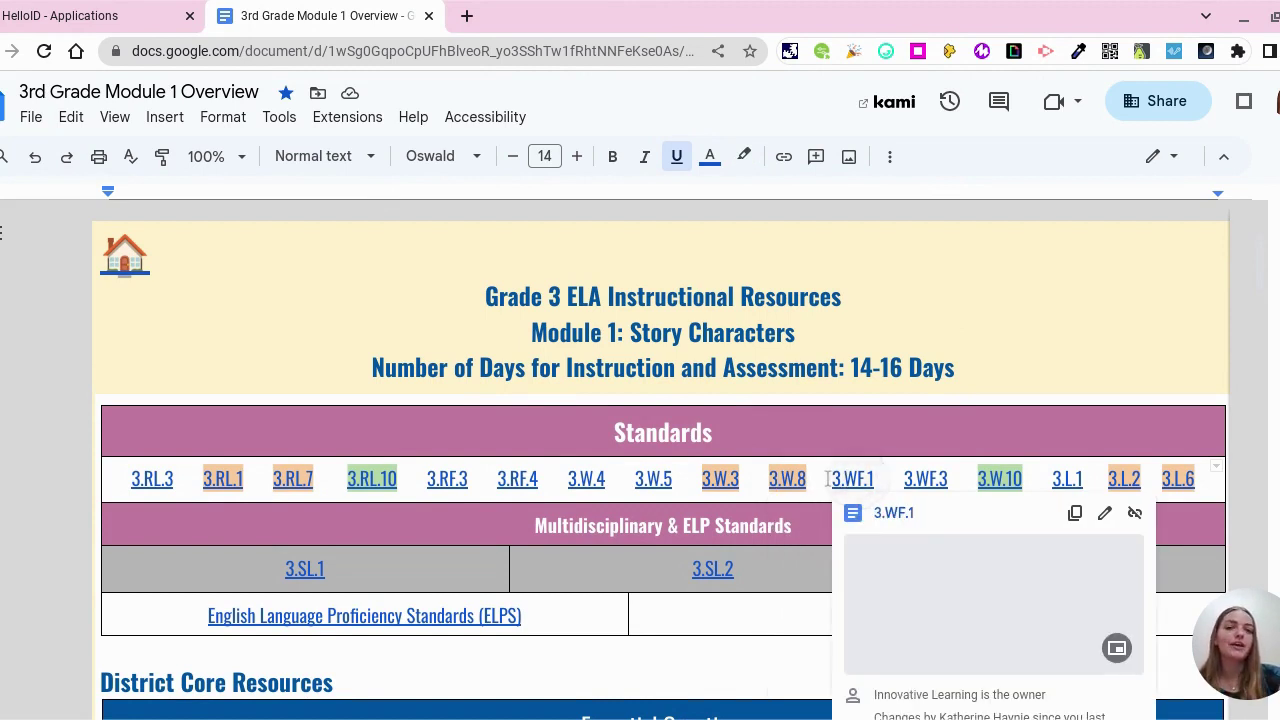
left_click(764, 480)
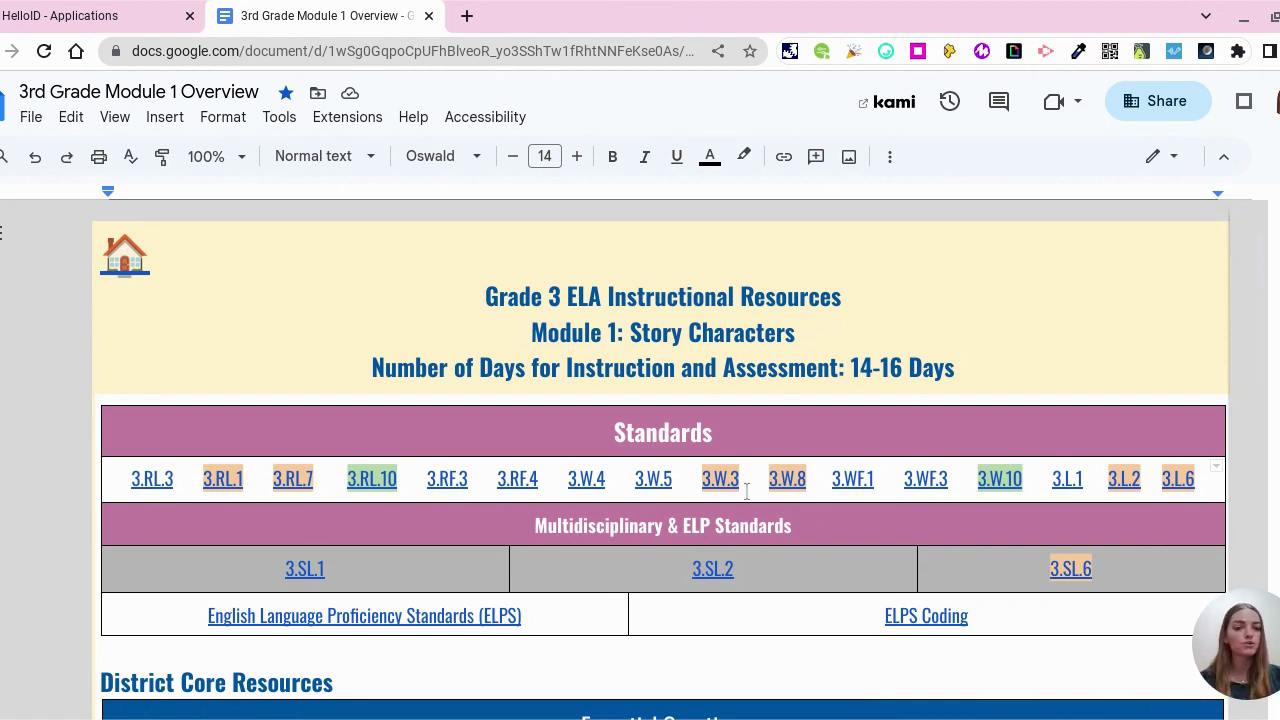
- Review the module overview from District Core Resources through Student Experiences and Writing Integration to Additional Resources, and return to the anchor texts table
scroll(746, 490, "down", 5)
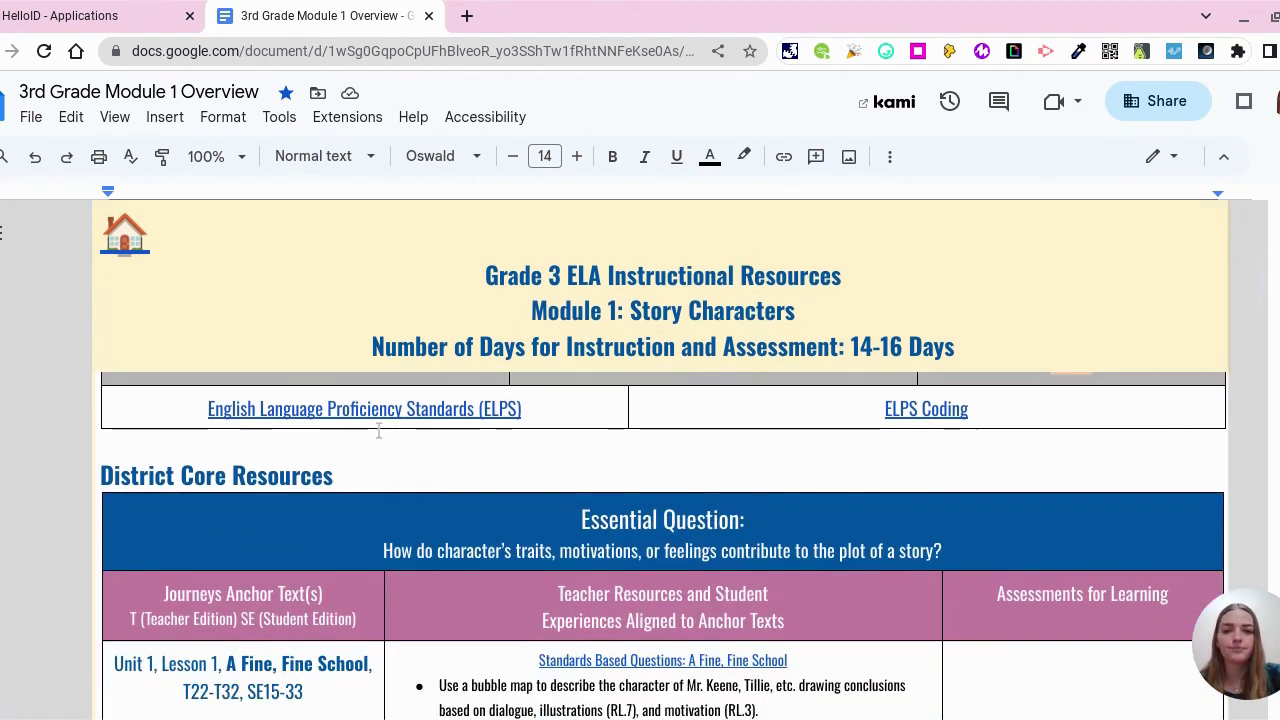
scroll(378, 430, "up", 2)
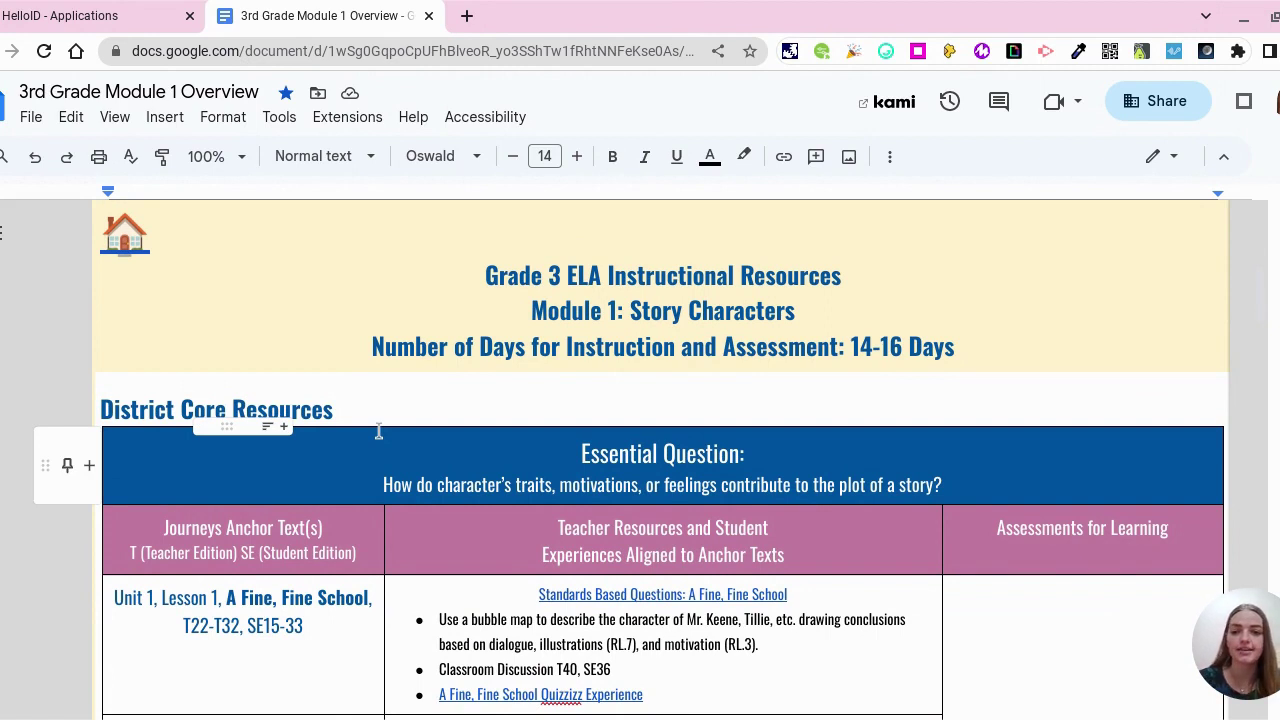
scroll(378, 430, "down", 1)
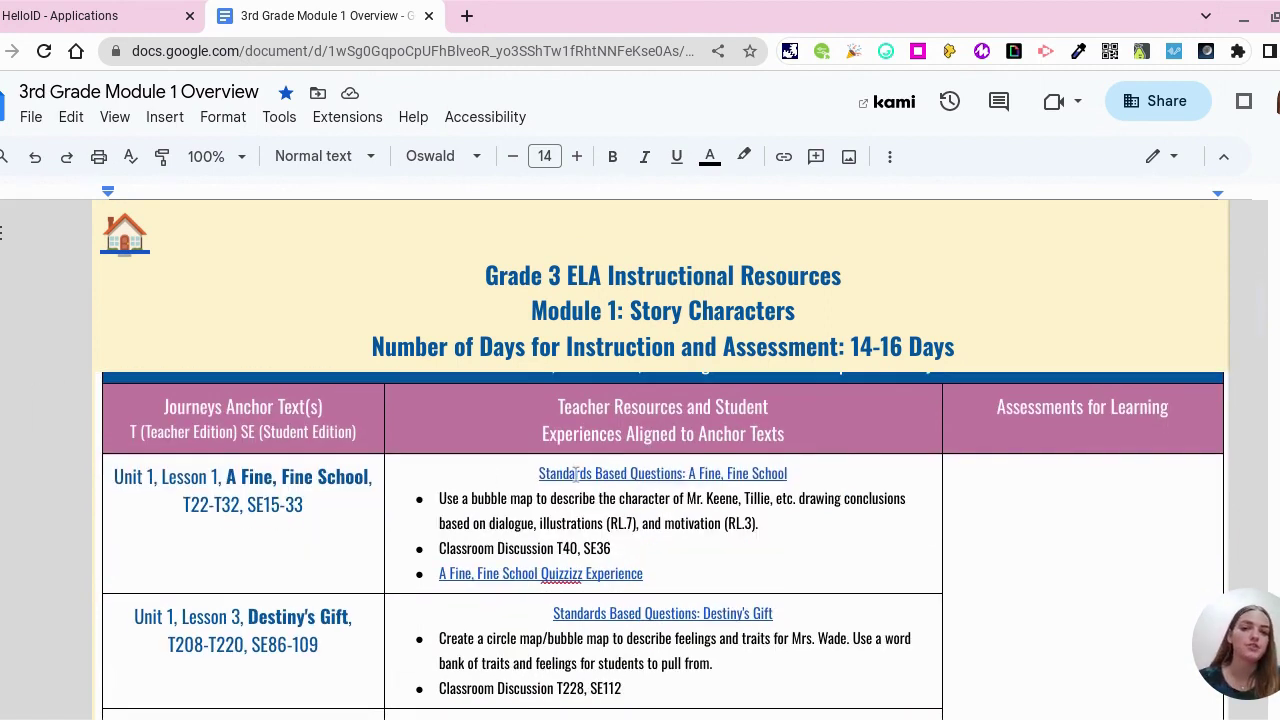
scroll(587, 515, "down", 4)
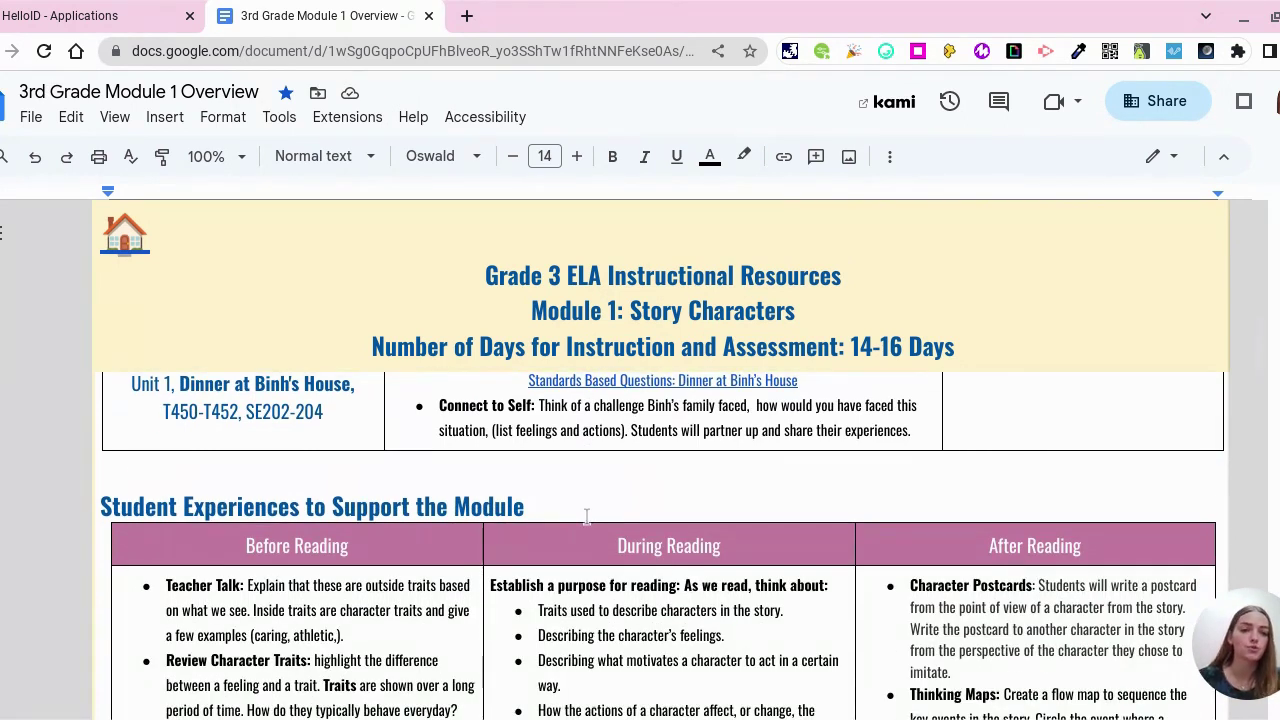
scroll(587, 515, "down", 4)
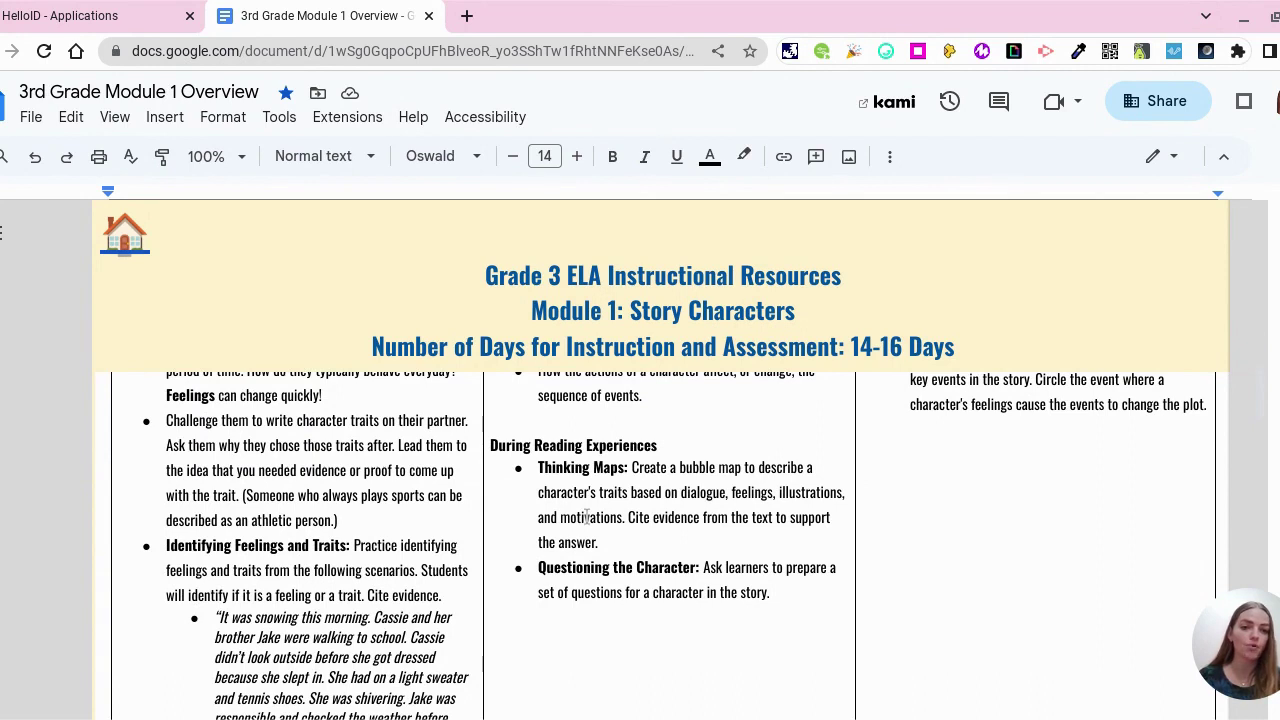
scroll(587, 517, "down", 5)
scroll(587, 516, "down", 5)
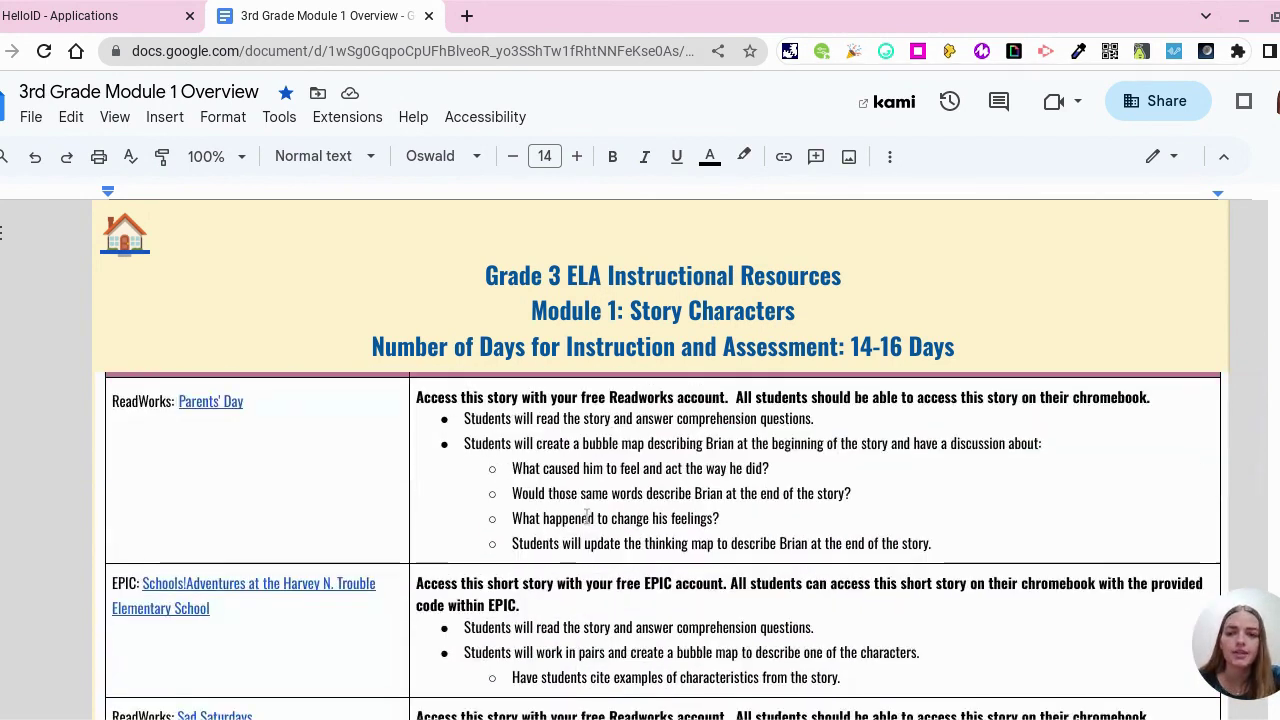
scroll(587, 516, "down", 5)
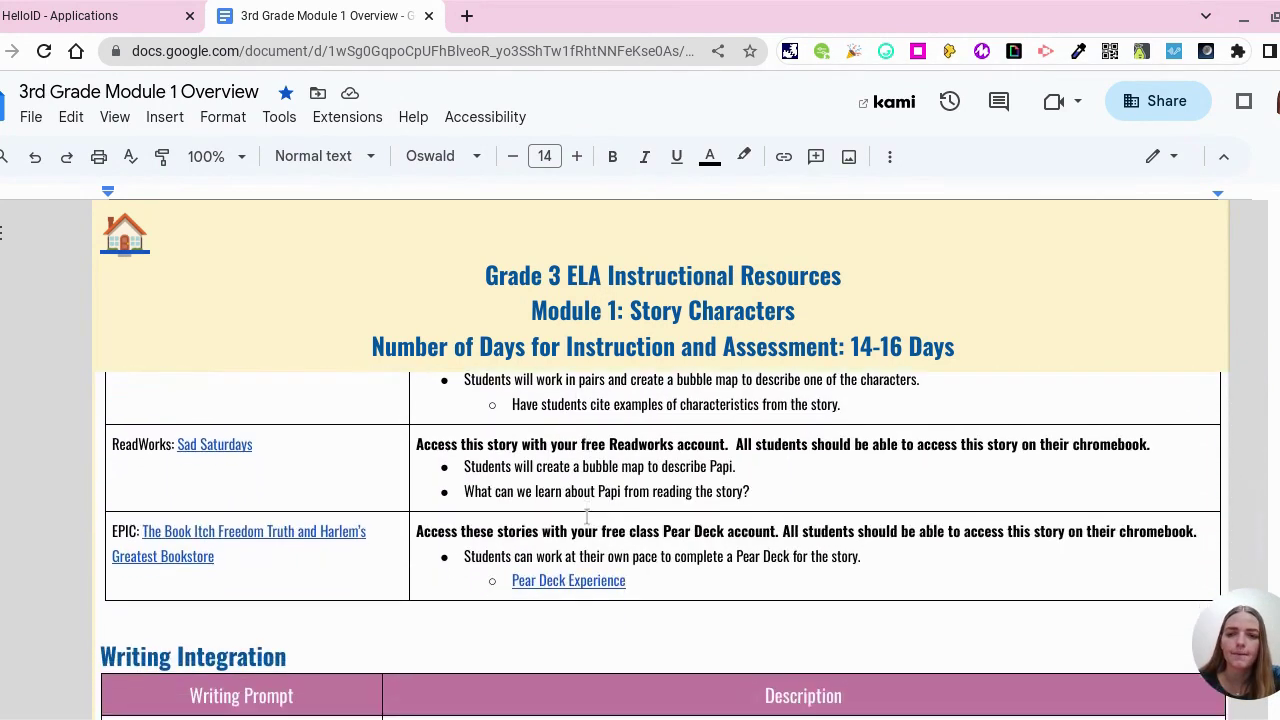
scroll(587, 517, "down", 5)
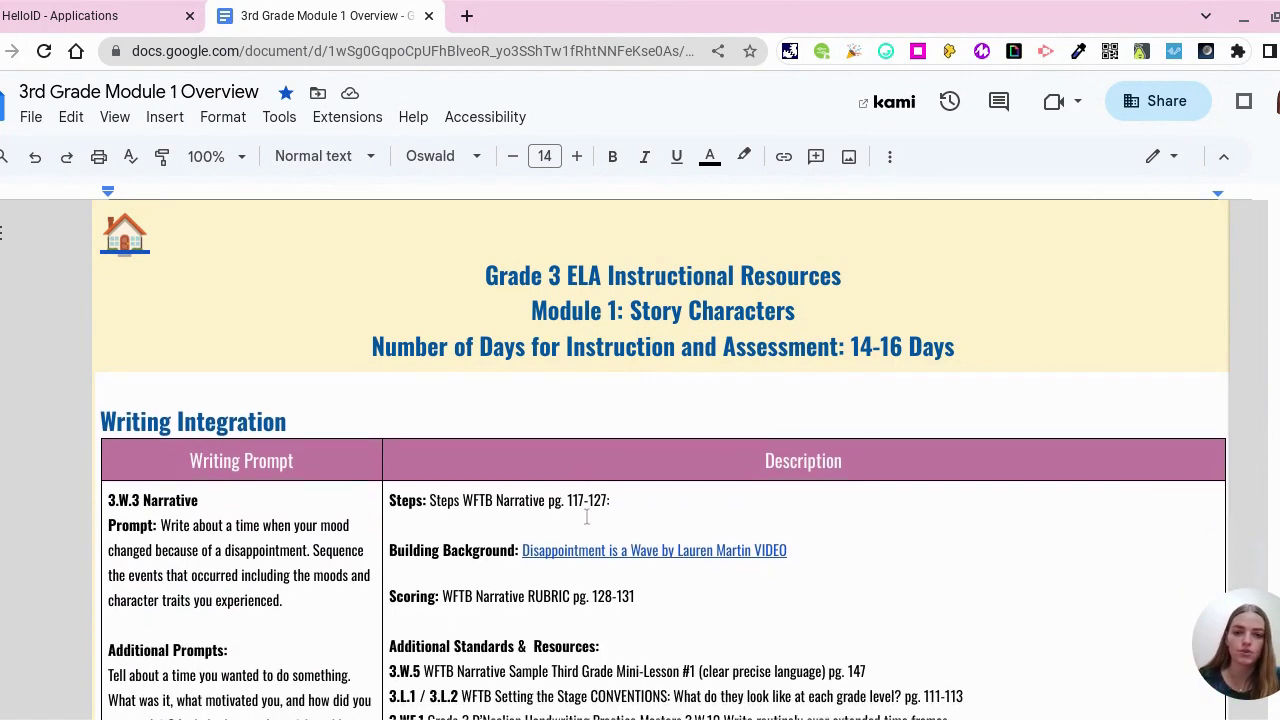
scroll(596, 535, "down", 3)
scroll(596, 535, "up", 20)
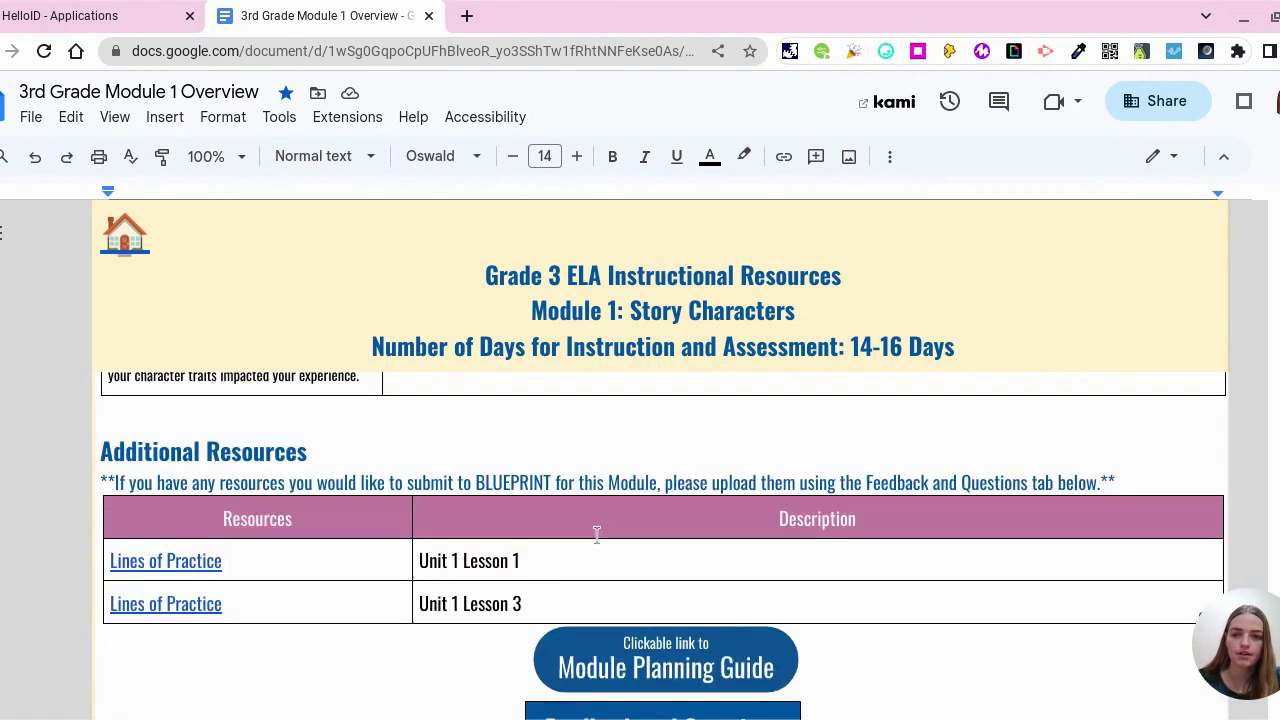
scroll(596, 535, "up", 15)
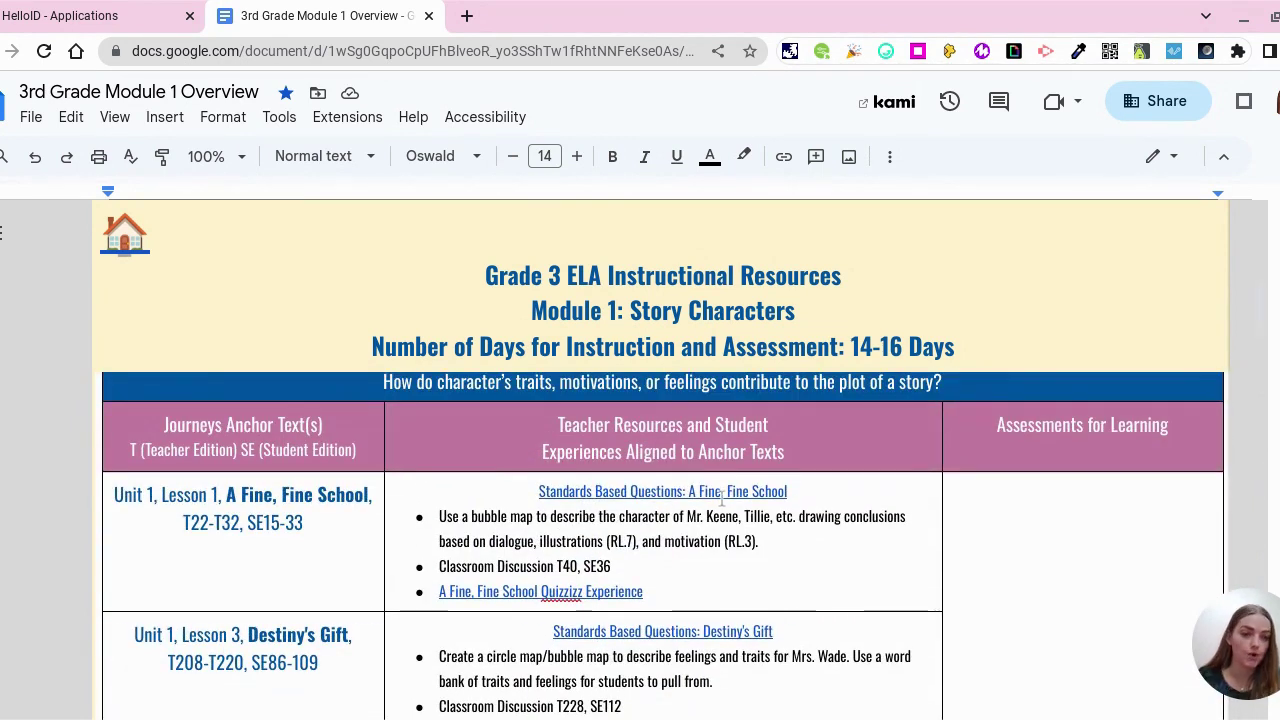
- Open the linked document Standards Based Questions: A Fine, Fine School from the Unit 1, Lesson 1 row
left_click(757, 491)
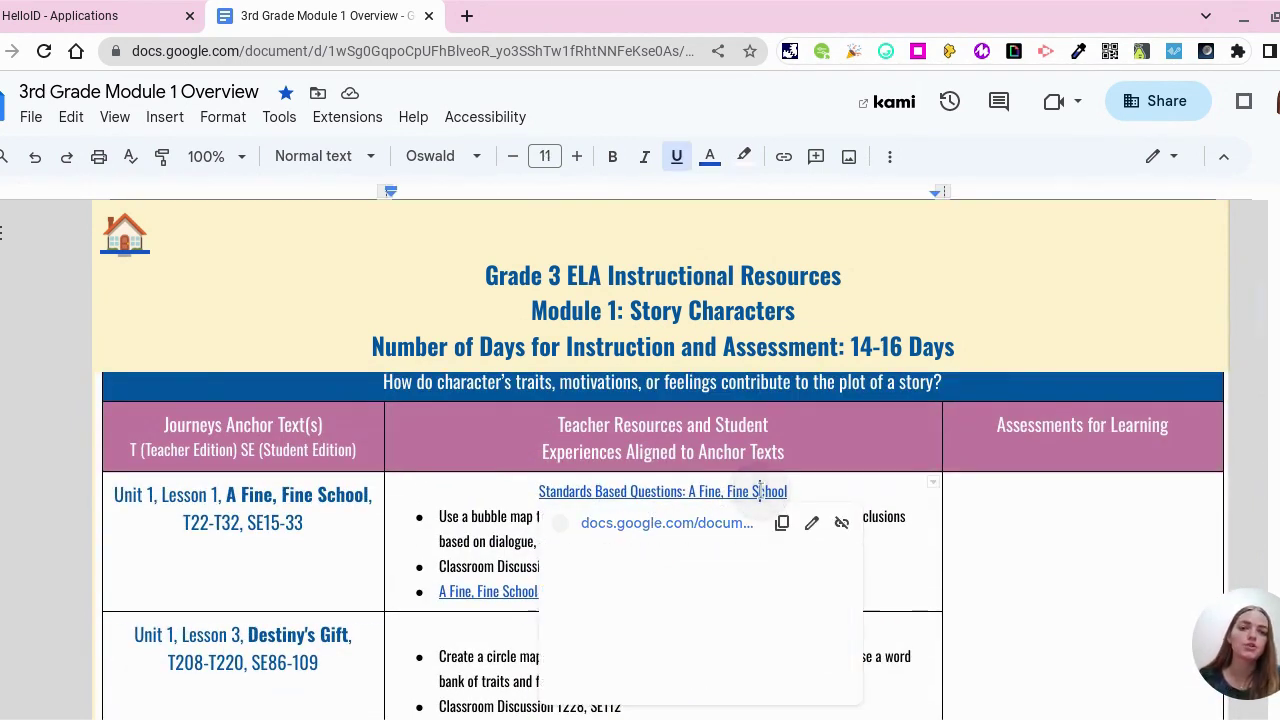
left_click(689, 530)
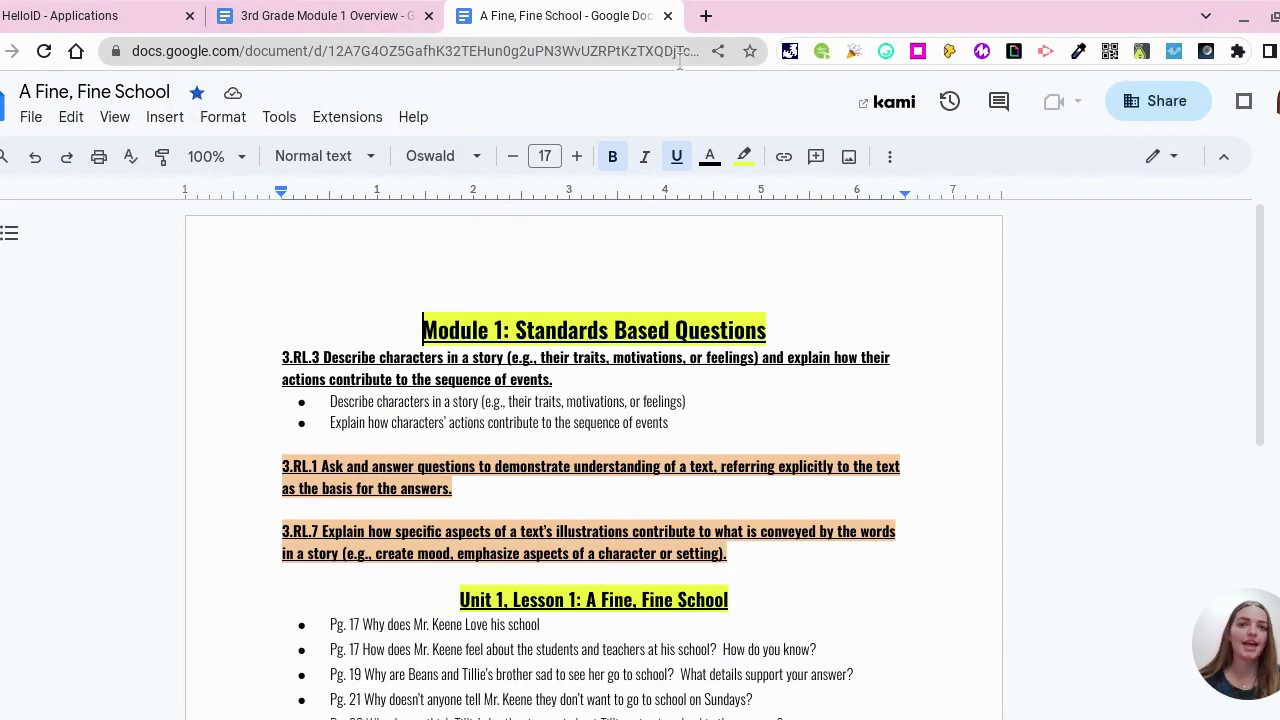
- Open Google Drive at drive.google.com in a new browser tab
left_click(706, 18)
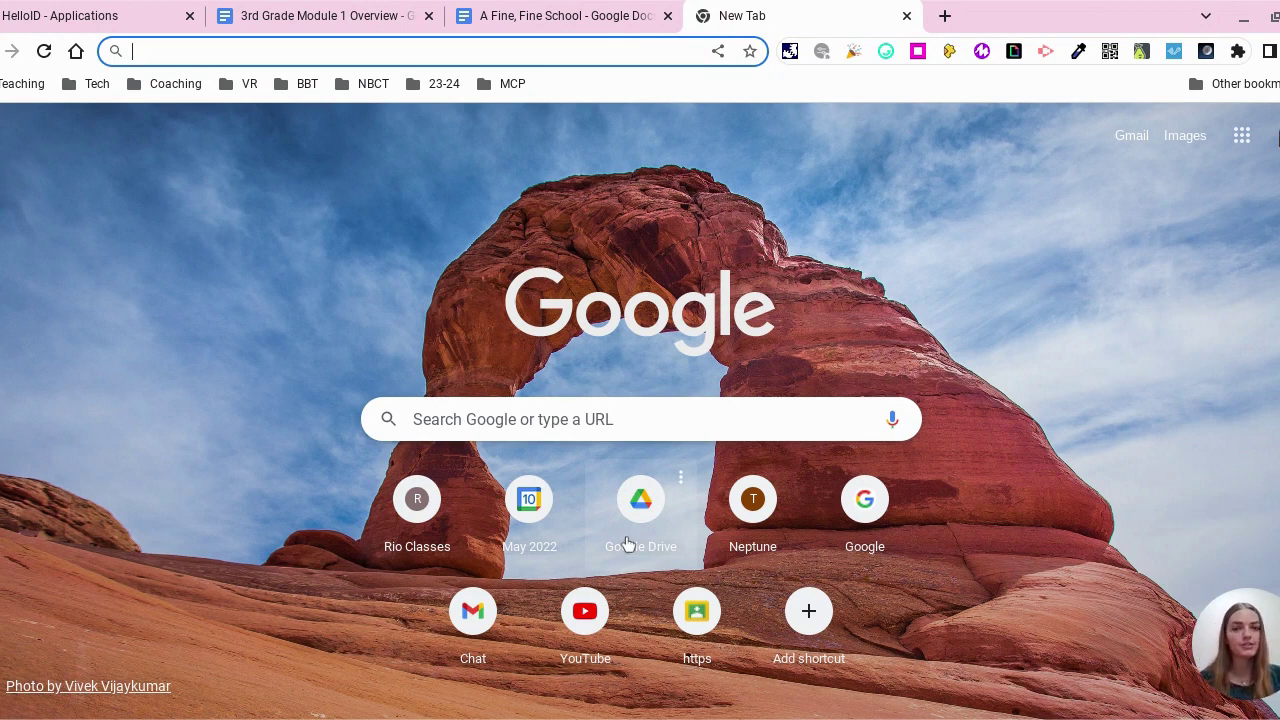
type("drive.")
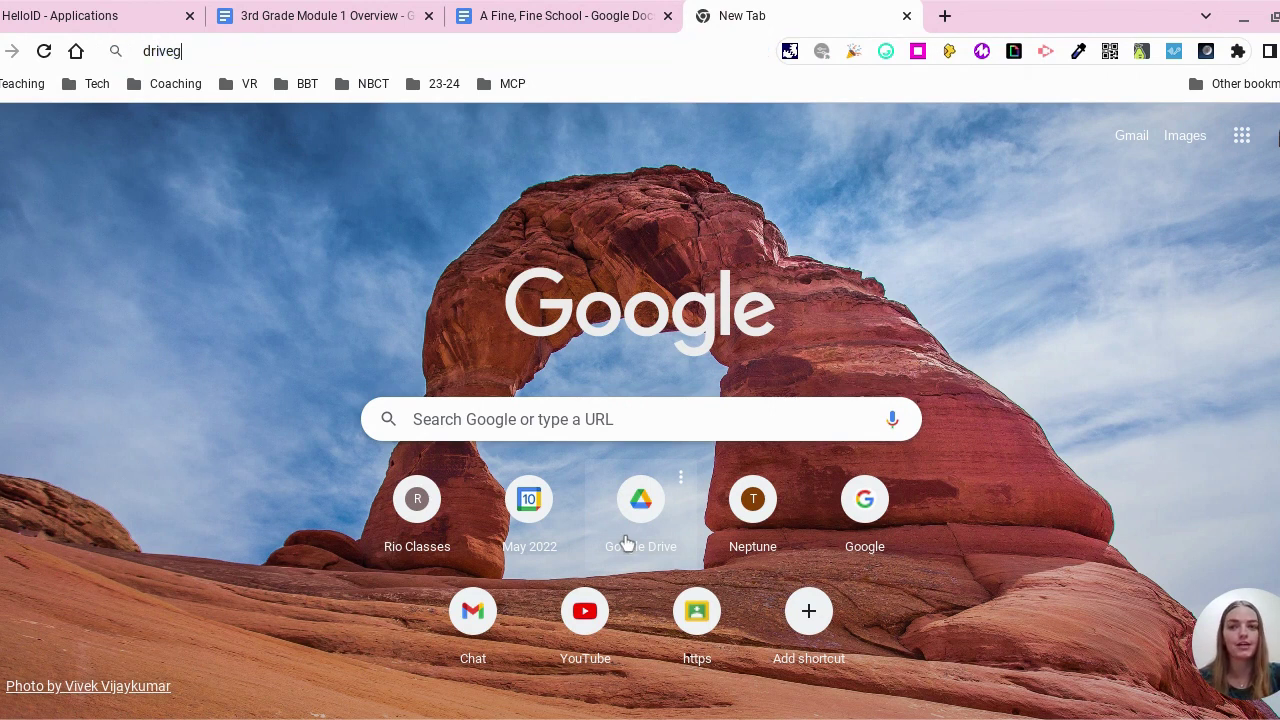
type("google.com")
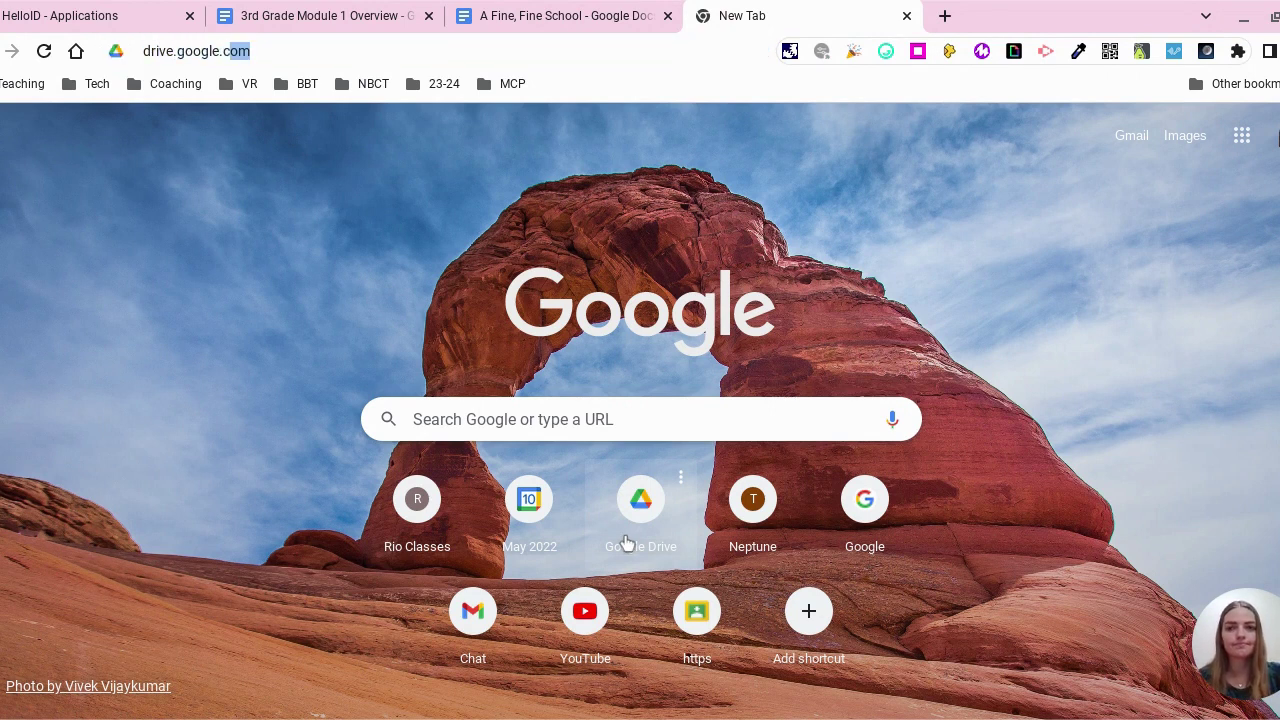
key("Return")
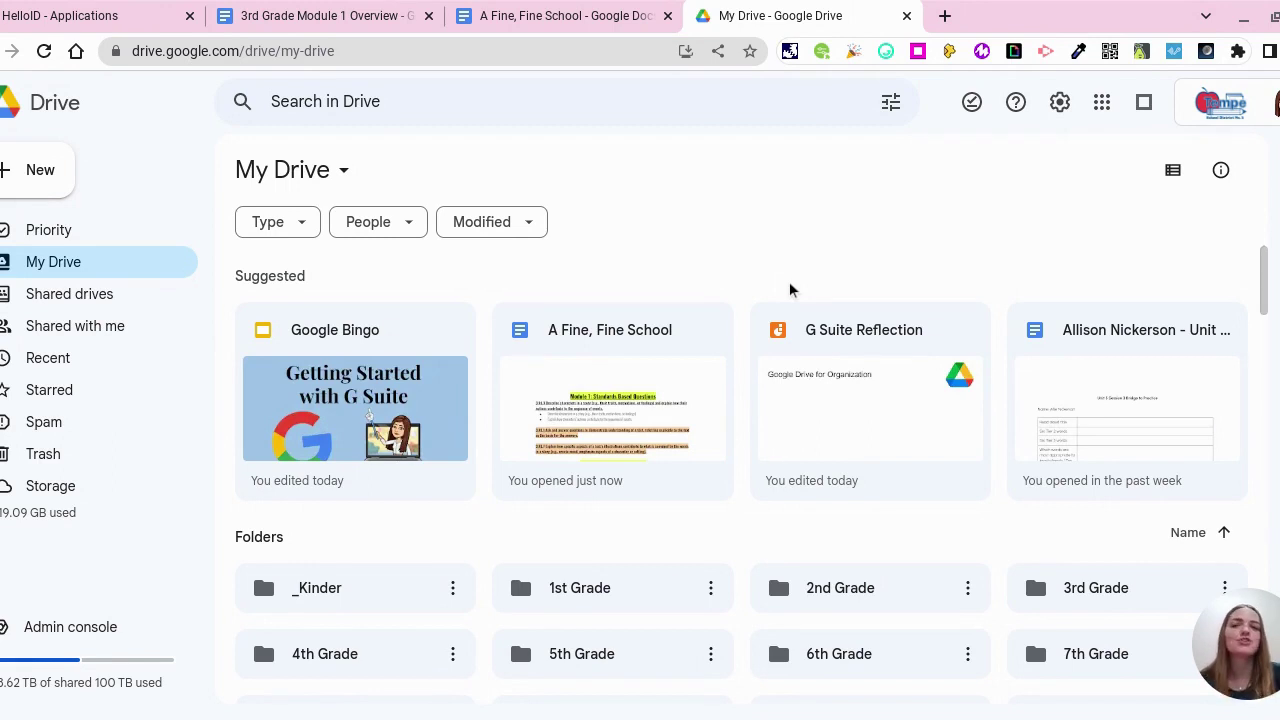
- Look into the _Kinder and 1st Grade folders, returning to the My Drive folder list after each
scroll(790, 290, "down", 3)
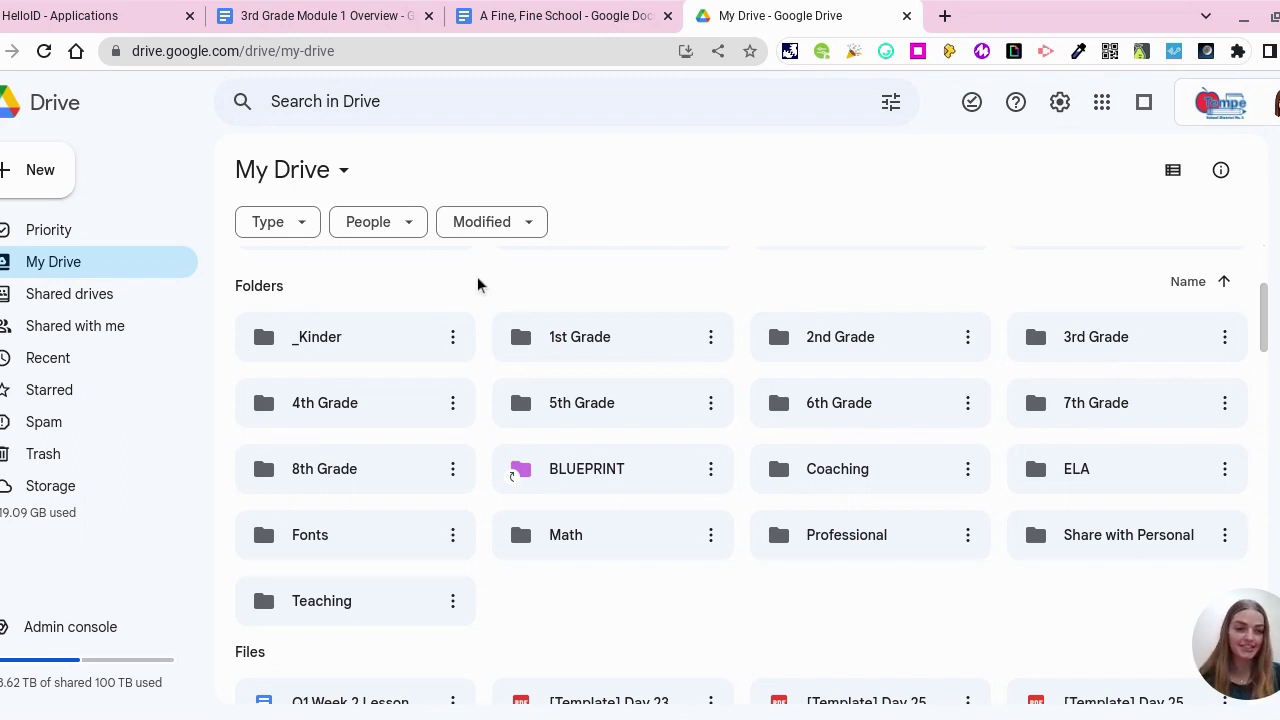
scroll(478, 285, "down", 1)
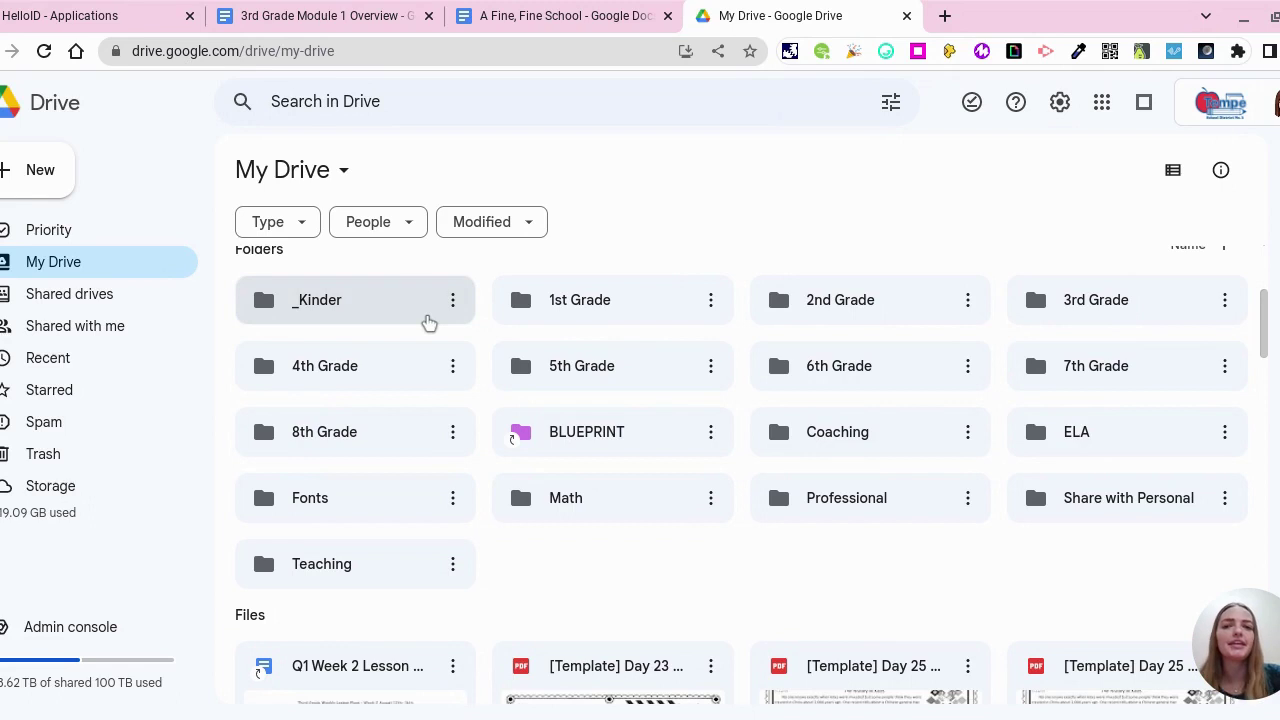
double_click(405, 306)
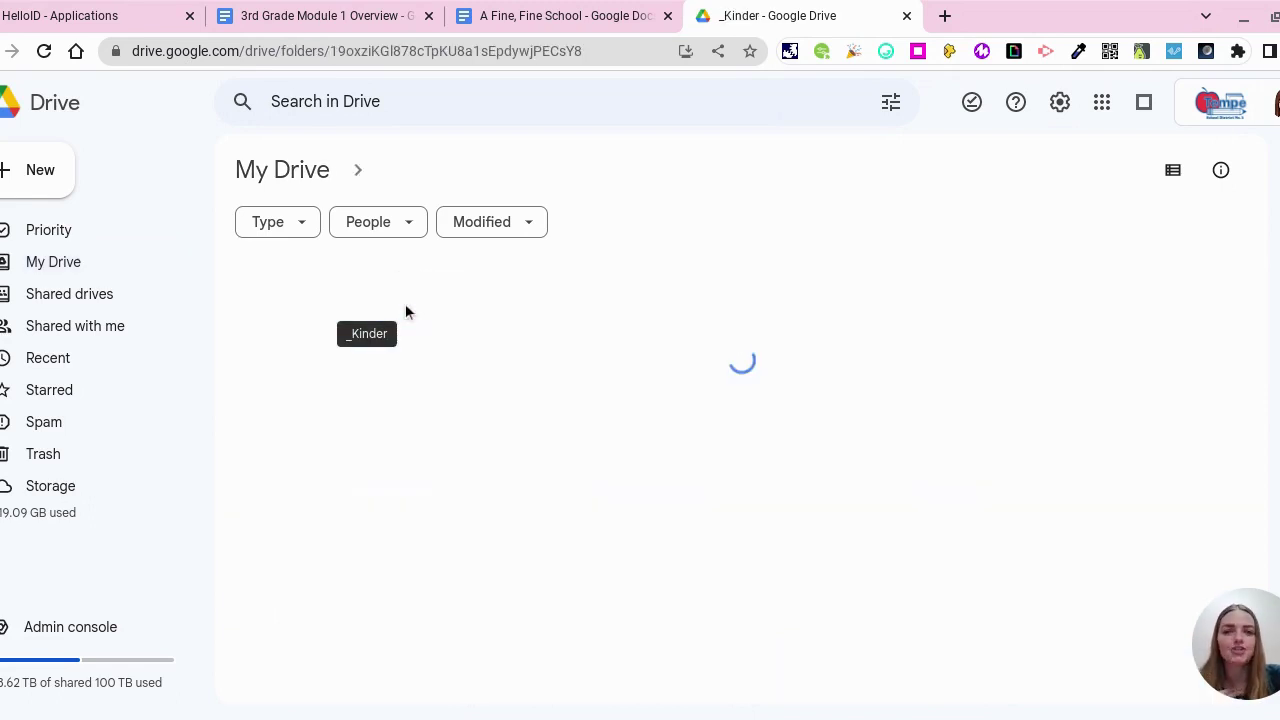
left_click(313, 178)
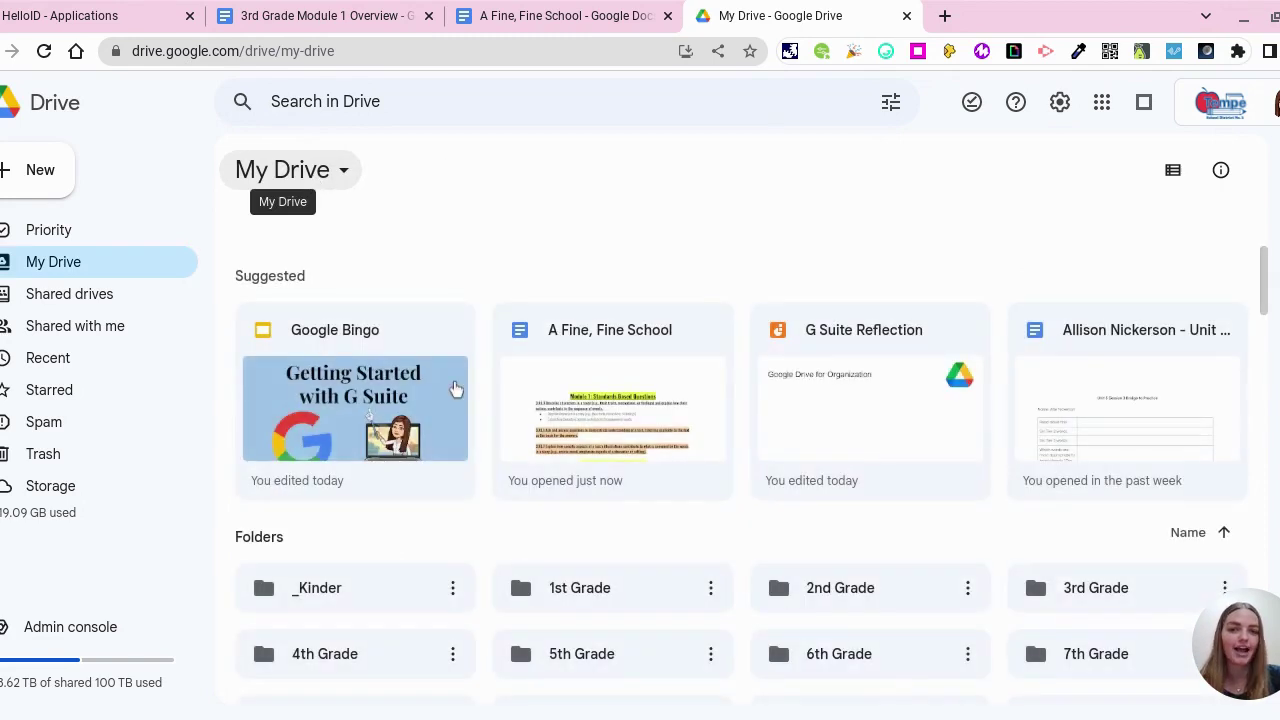
double_click(554, 588)
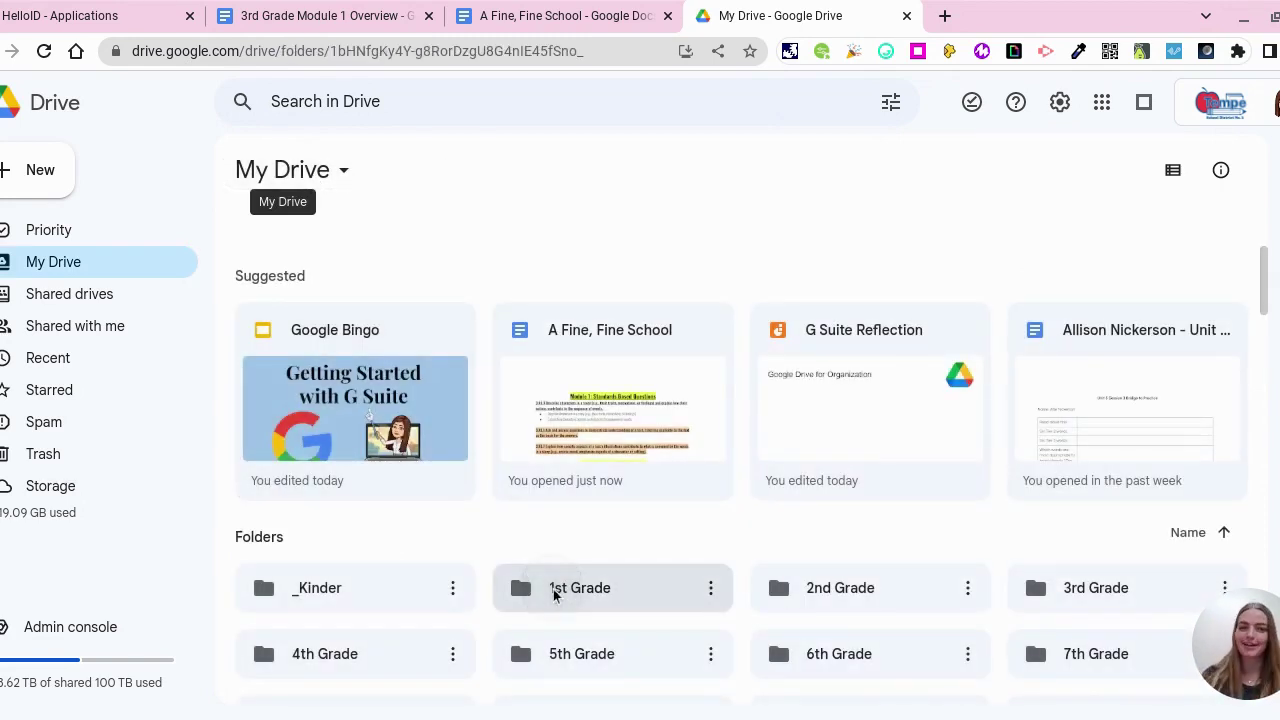
left_click(333, 181)
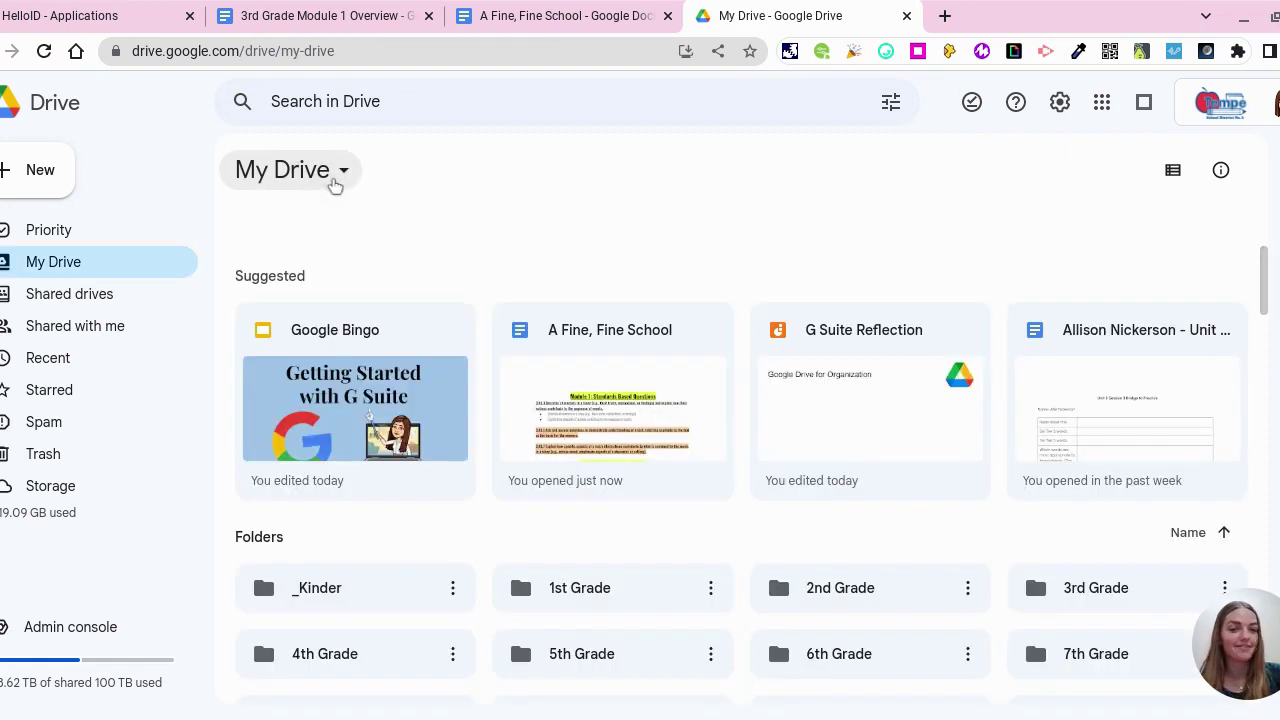
scroll(421, 465, "down", 2)
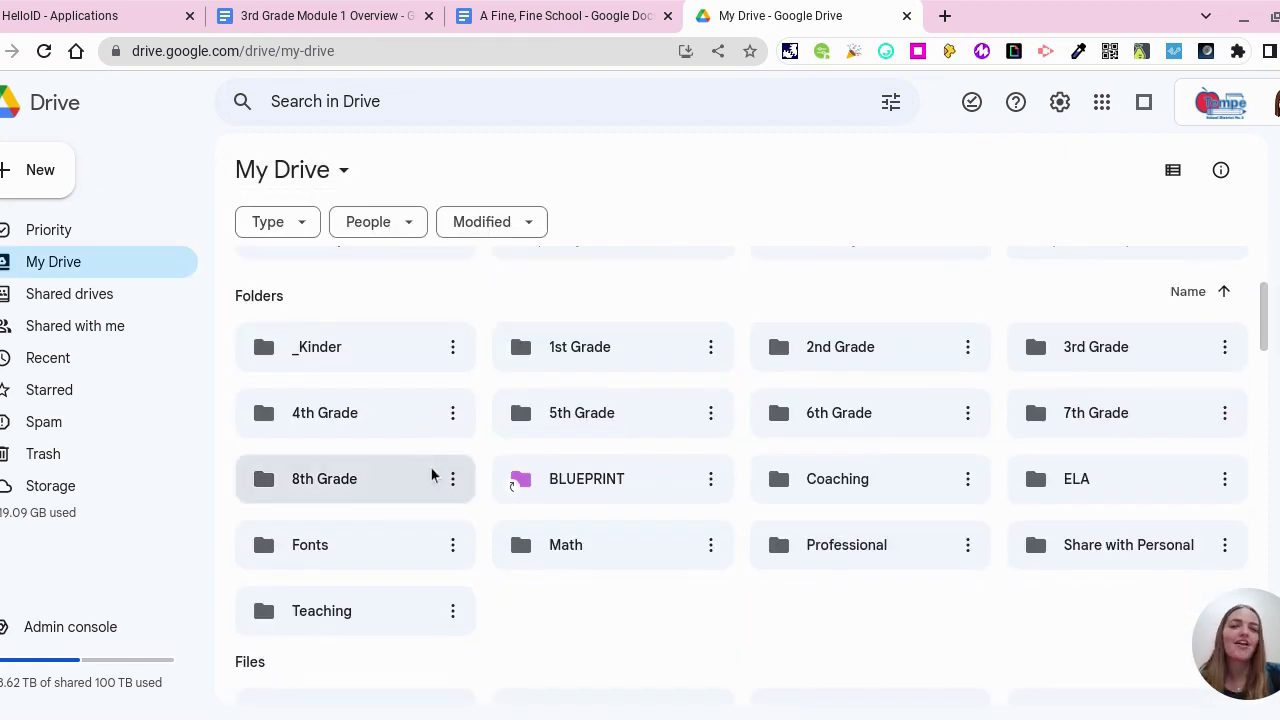
- Create a new folder named Math Lessons in My Drive
right_click(506, 582)
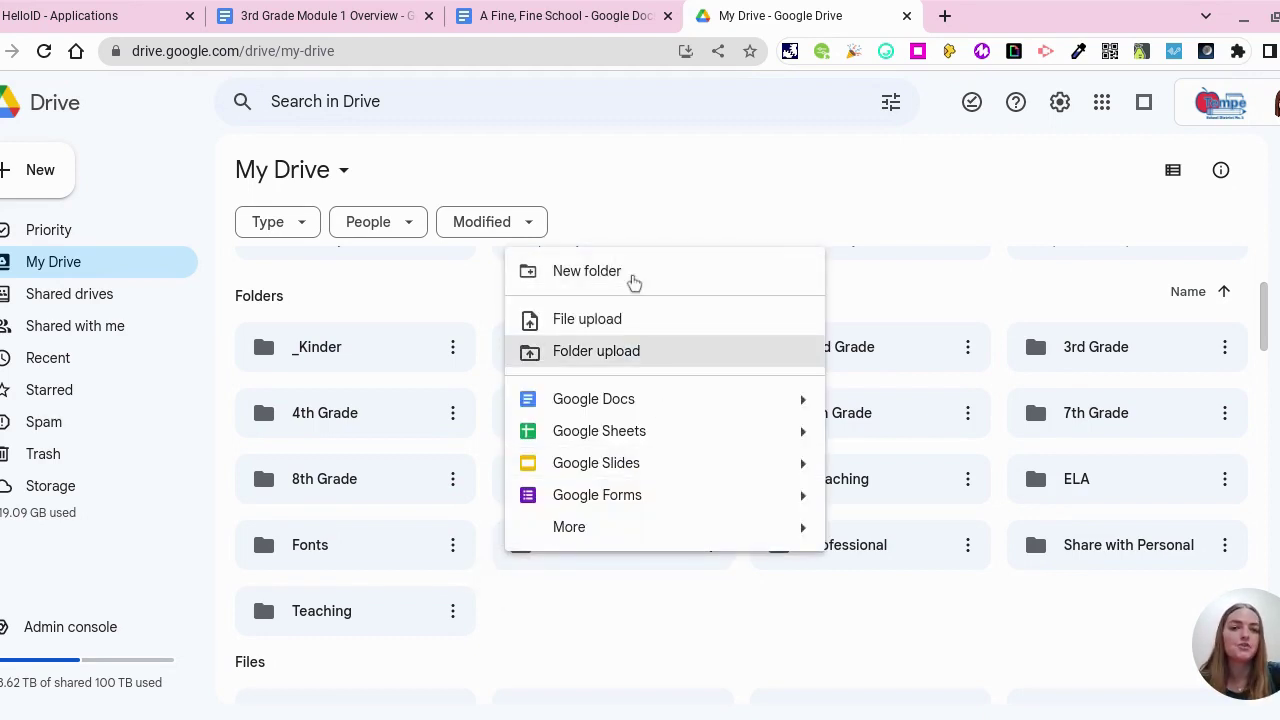
left_click(636, 274)
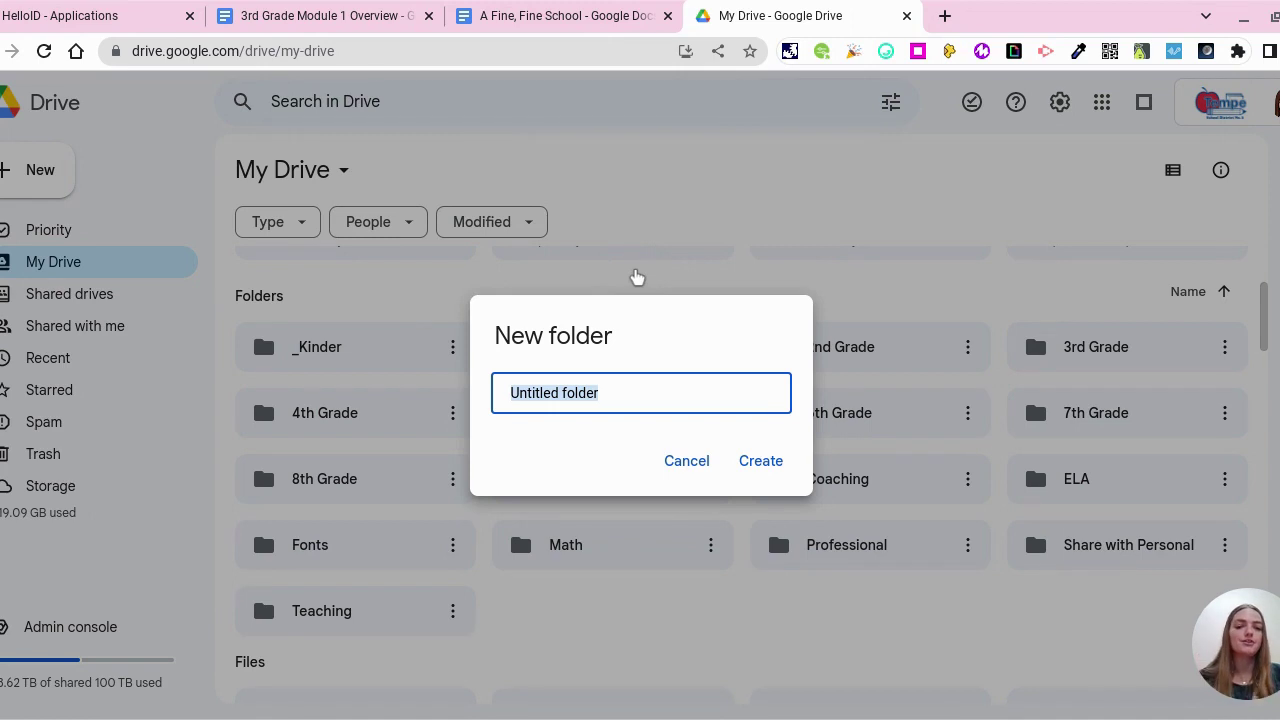
type("Math Lessons")
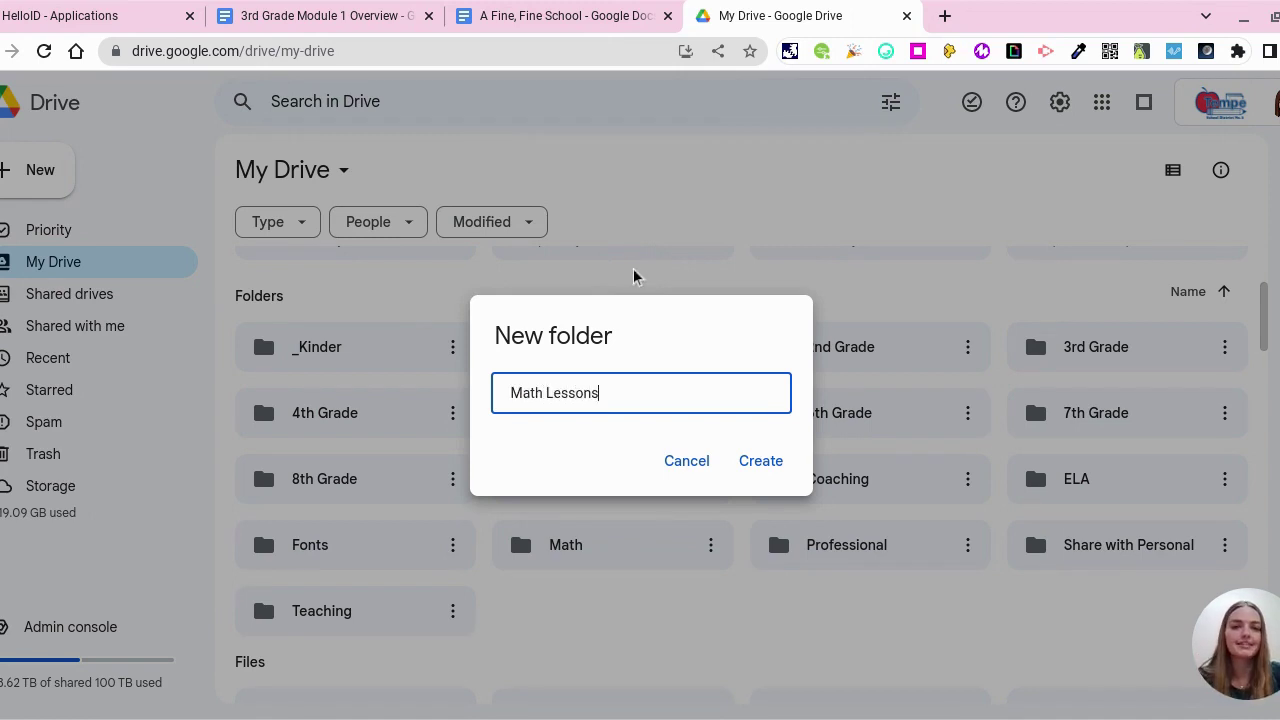
key("Return")
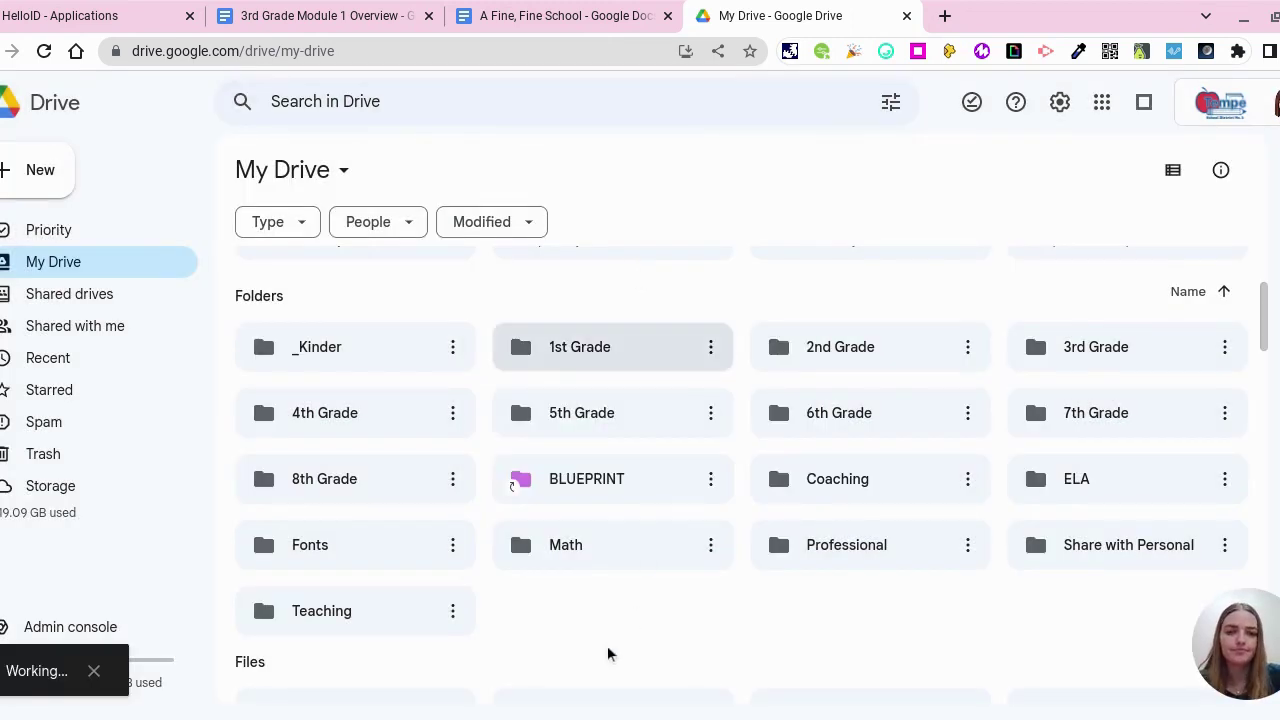
scroll(537, 466, "down", 1)
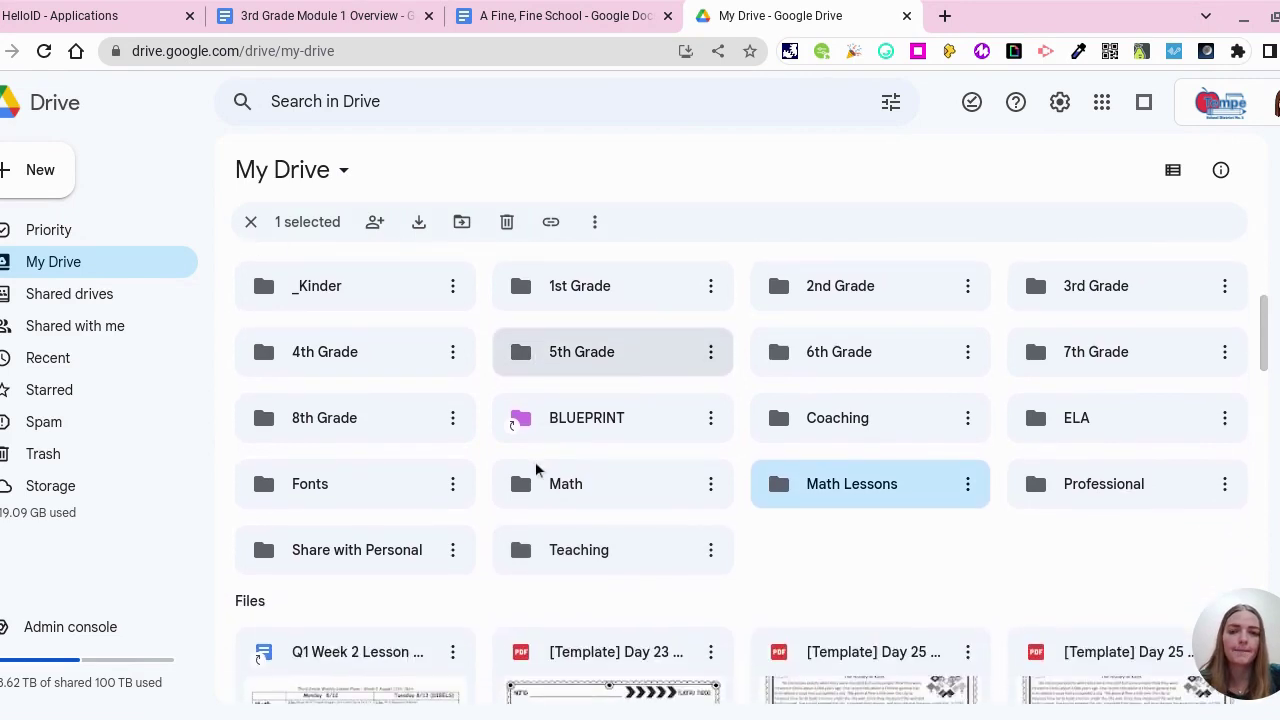
- Move the _Kinder and 1st Grade folders to the trash
scroll(537, 466, "up", 1)
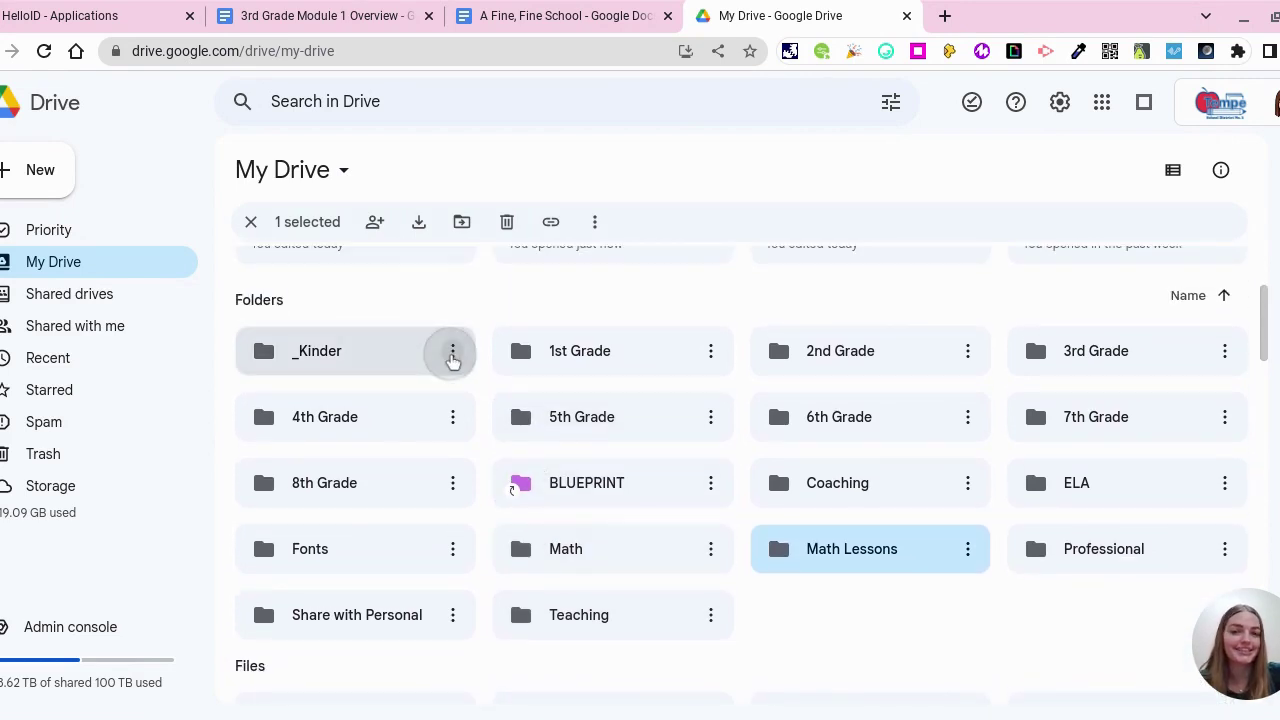
left_click(452, 355)
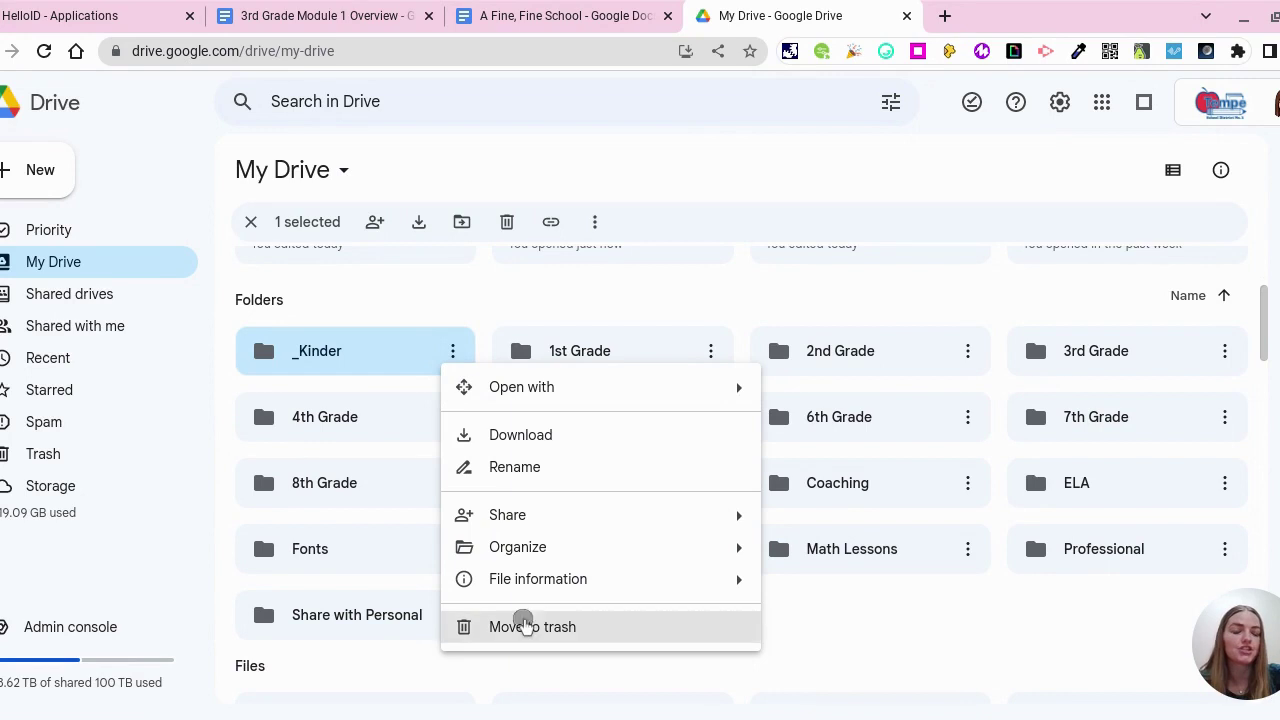
left_click(526, 626)
left_click(701, 472)
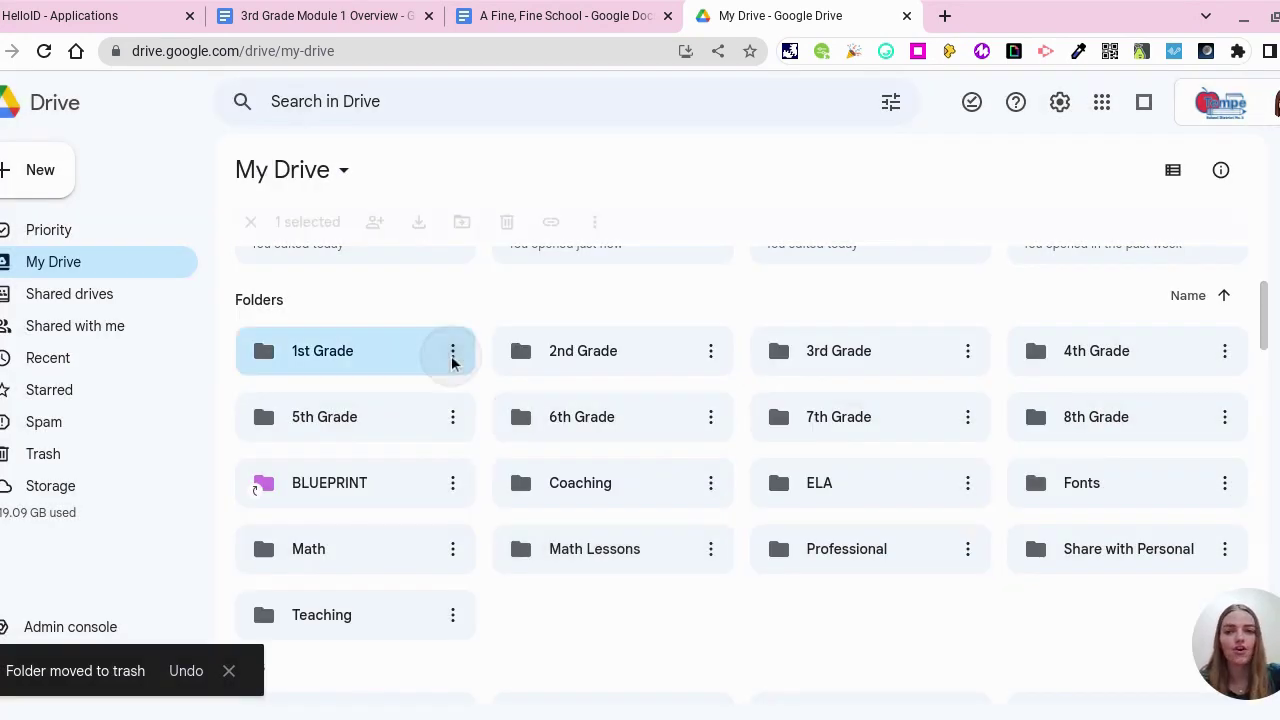
left_click(452, 355)
left_click(509, 638)
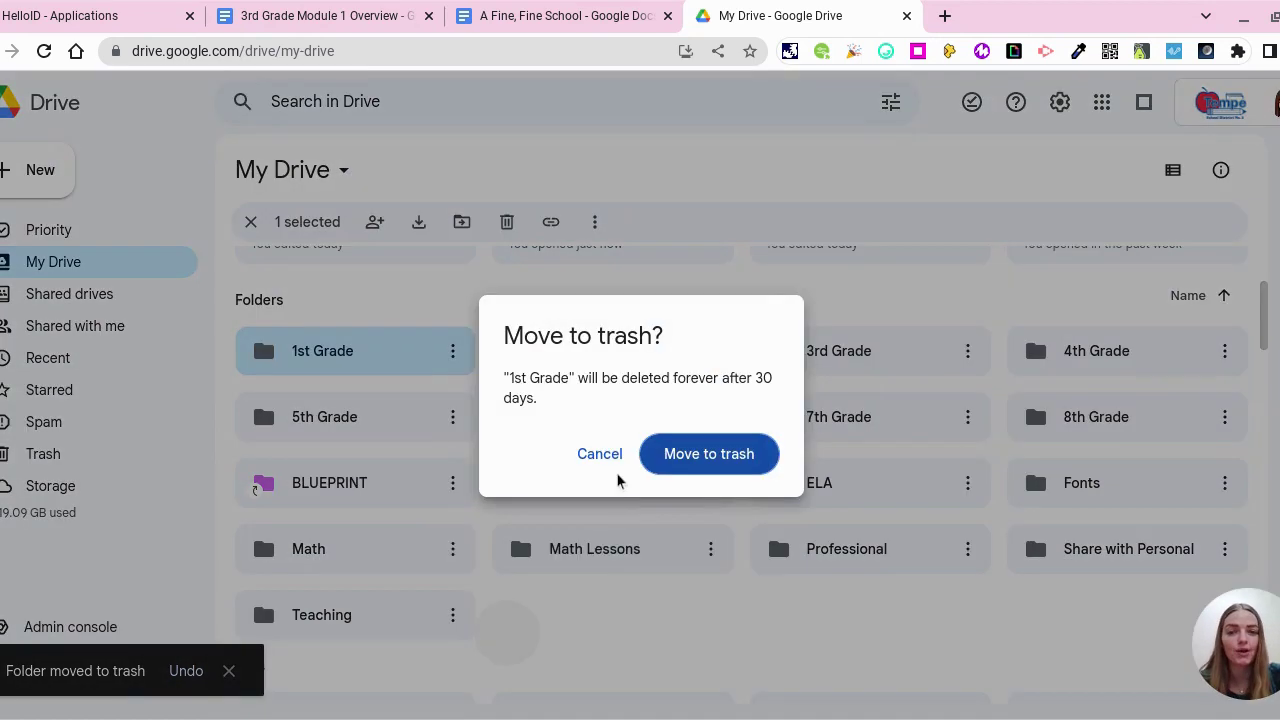
left_click(679, 455)
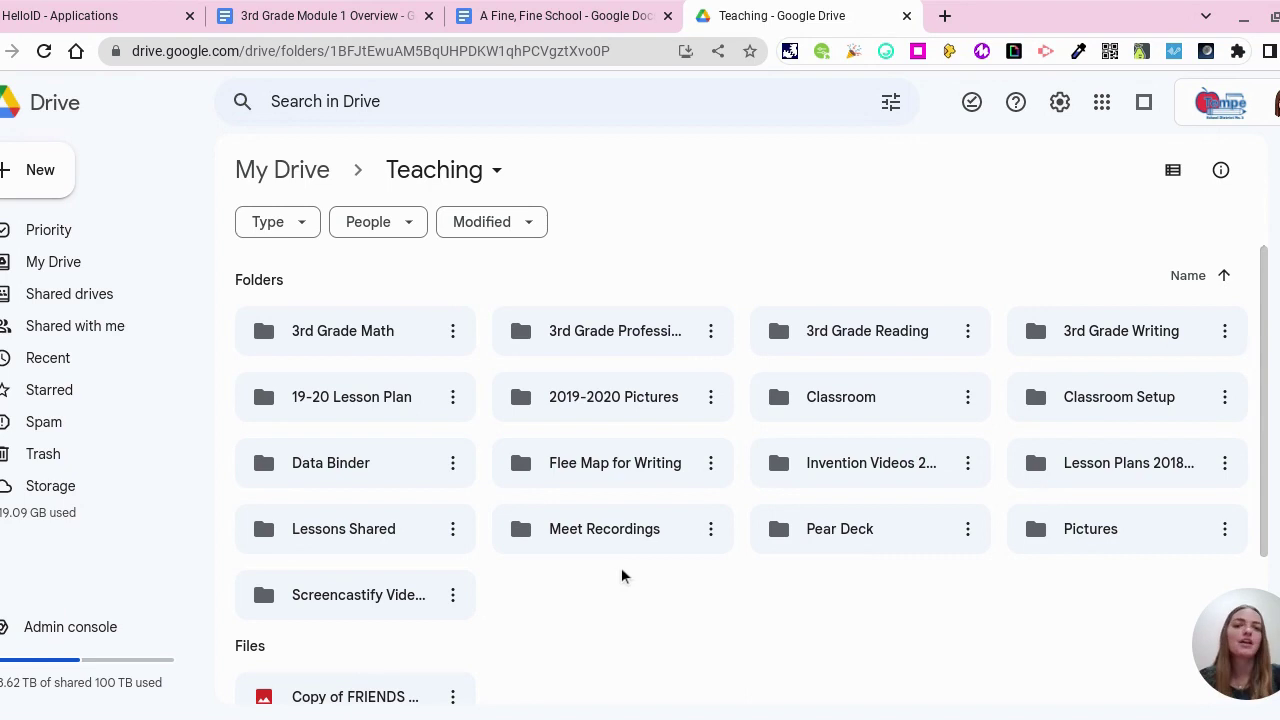
- Create a new folder named 23-24 School Year inside the Teaching folder
scroll(622, 576, "down", 2)
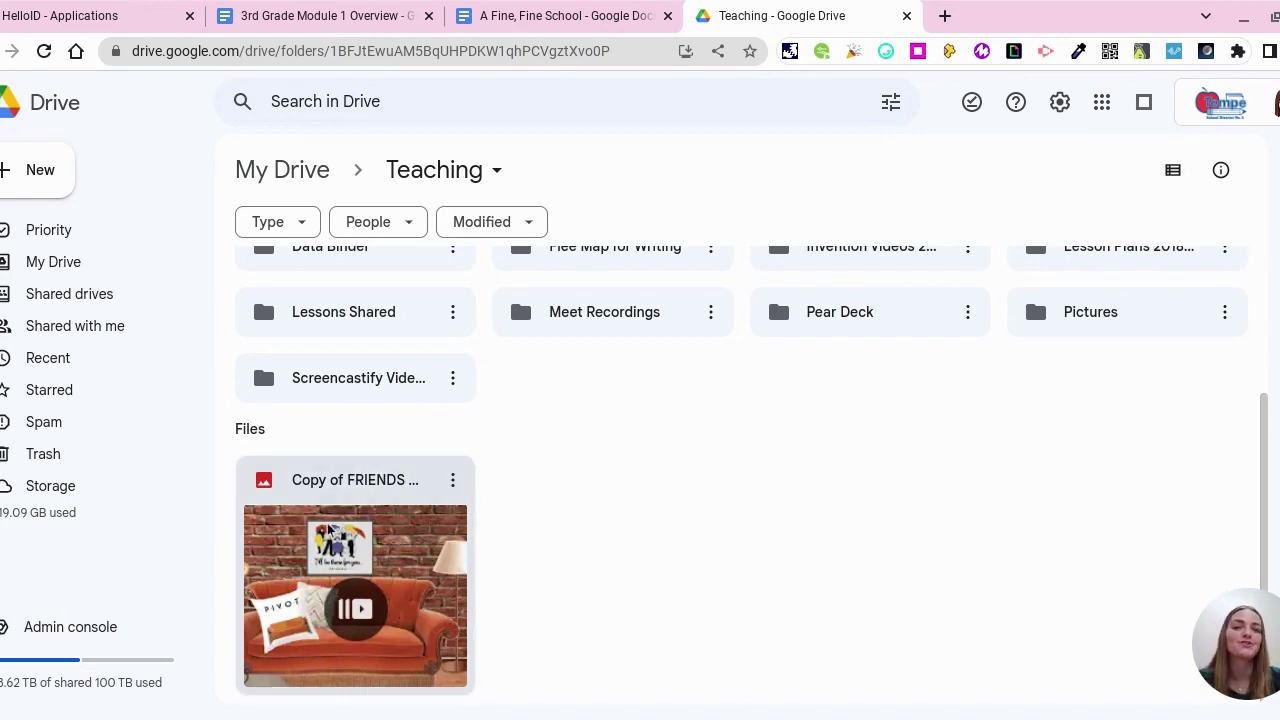
scroll(573, 561, "up", 1)
scroll(573, 561, "down", 1)
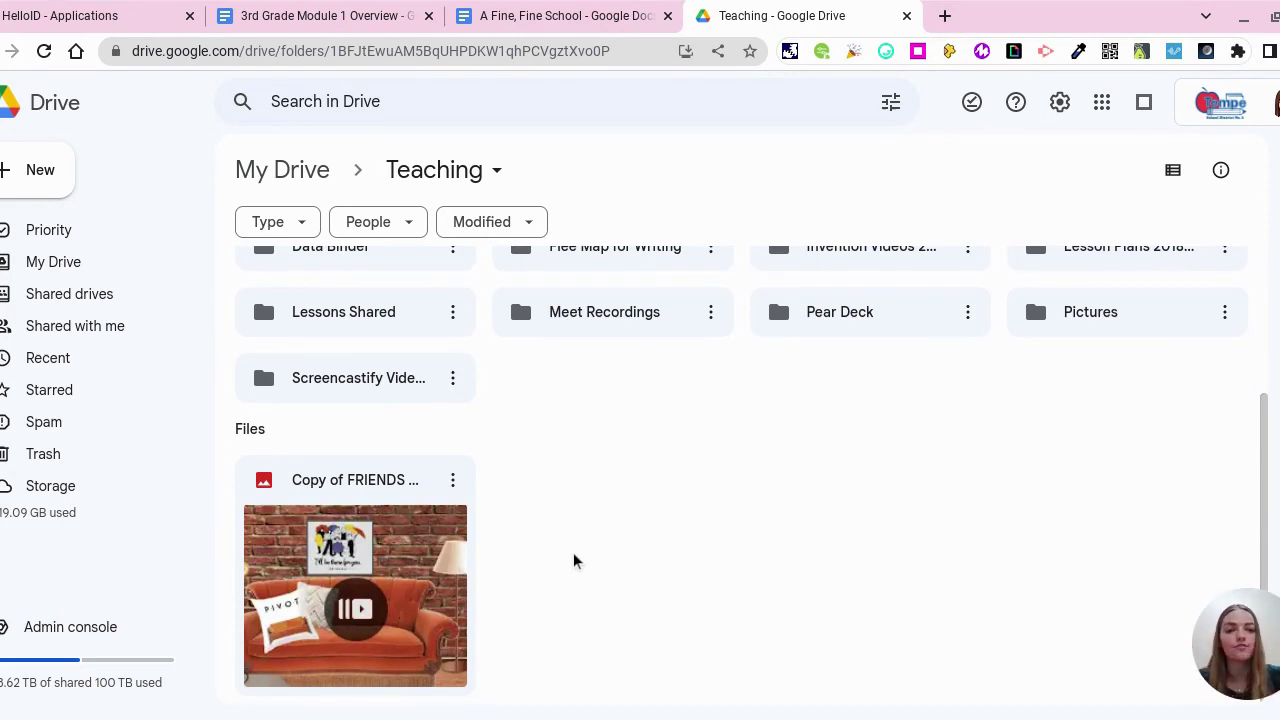
scroll(677, 568, "up", 4)
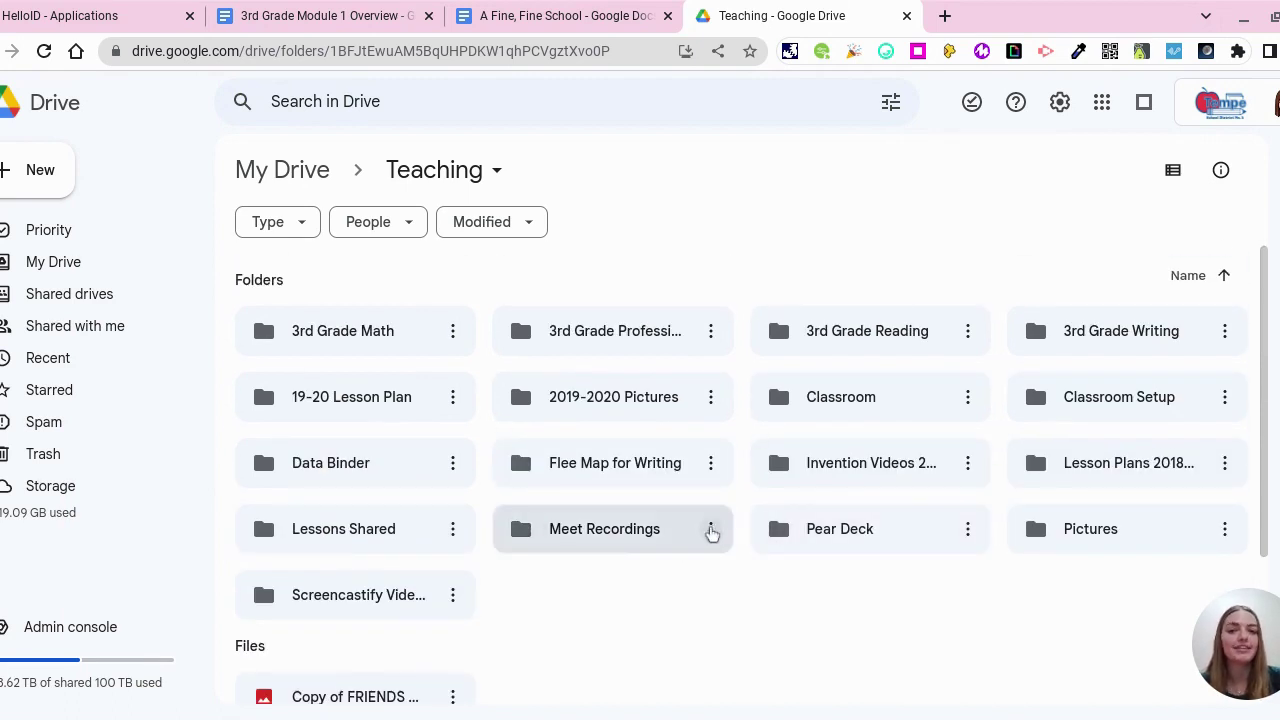
right_click(687, 606)
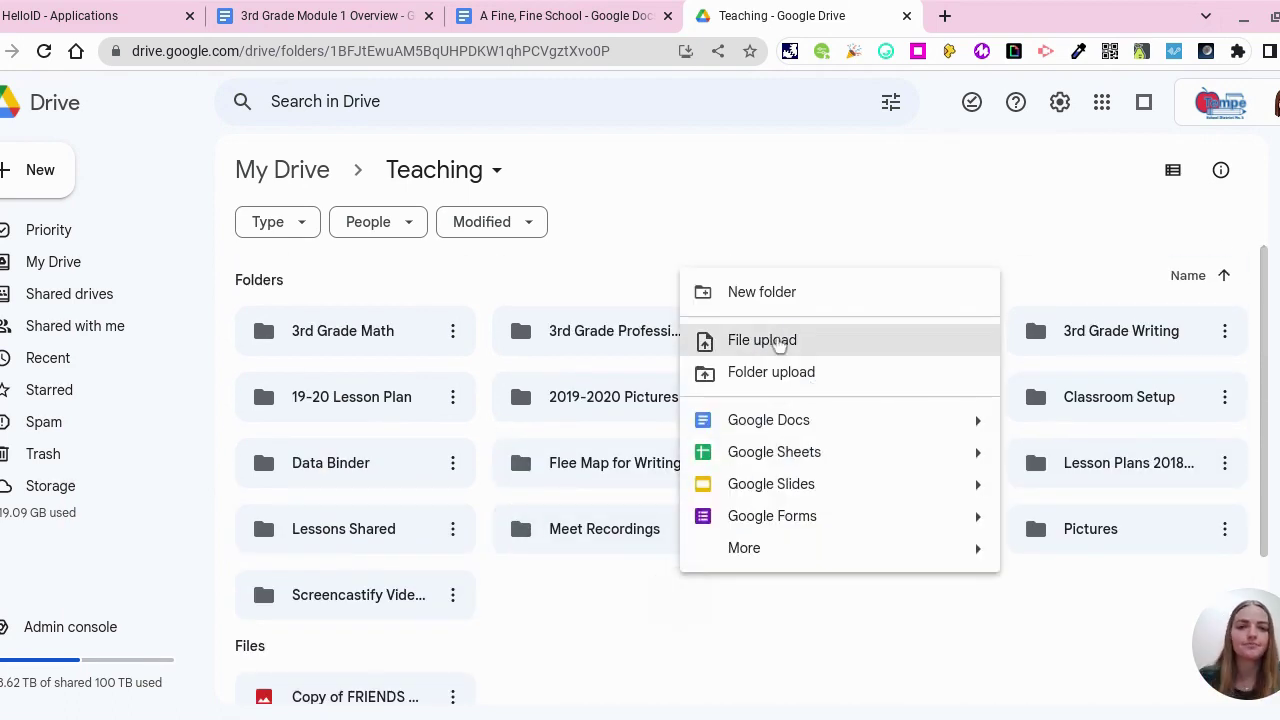
left_click(761, 292)
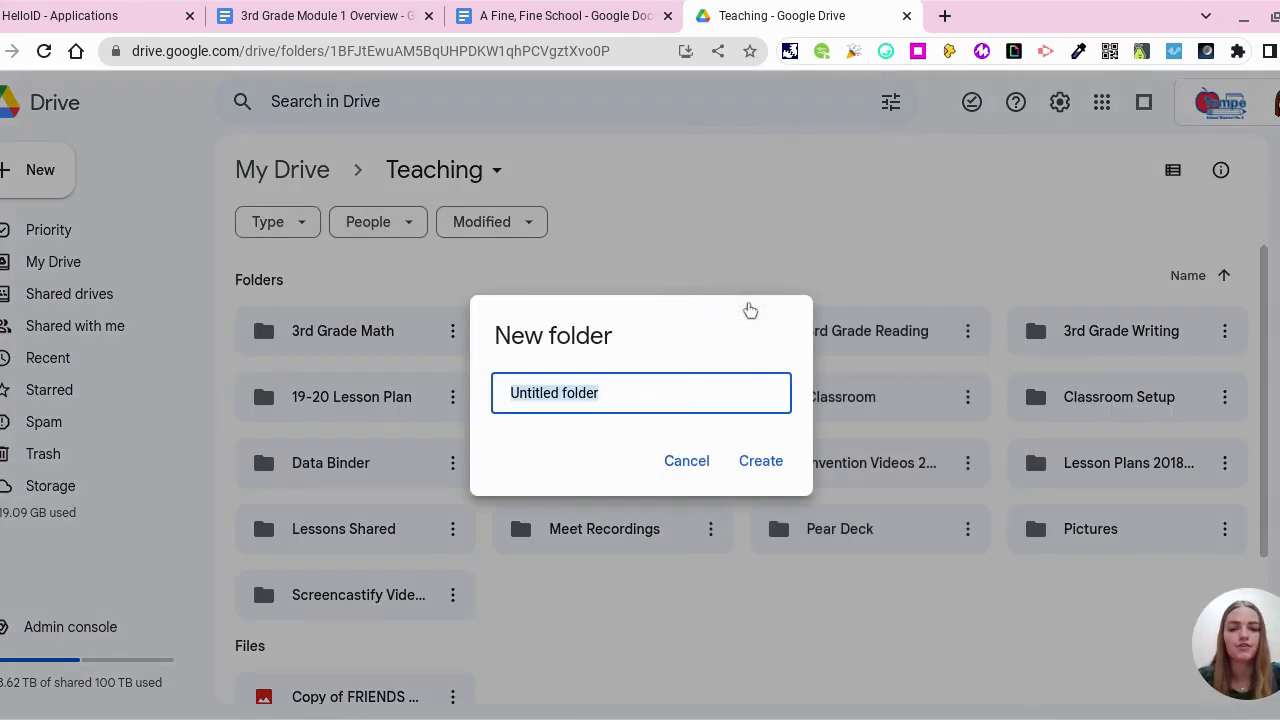
type("2")
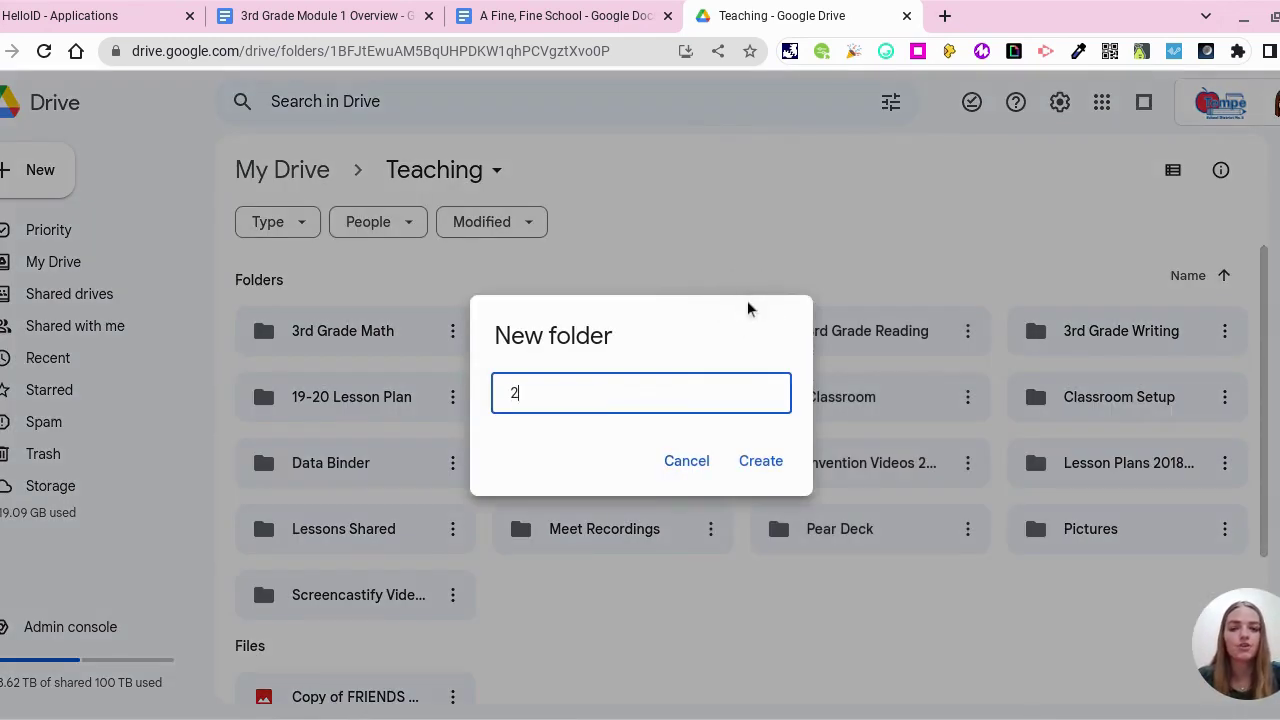
type("3-24 School Year")
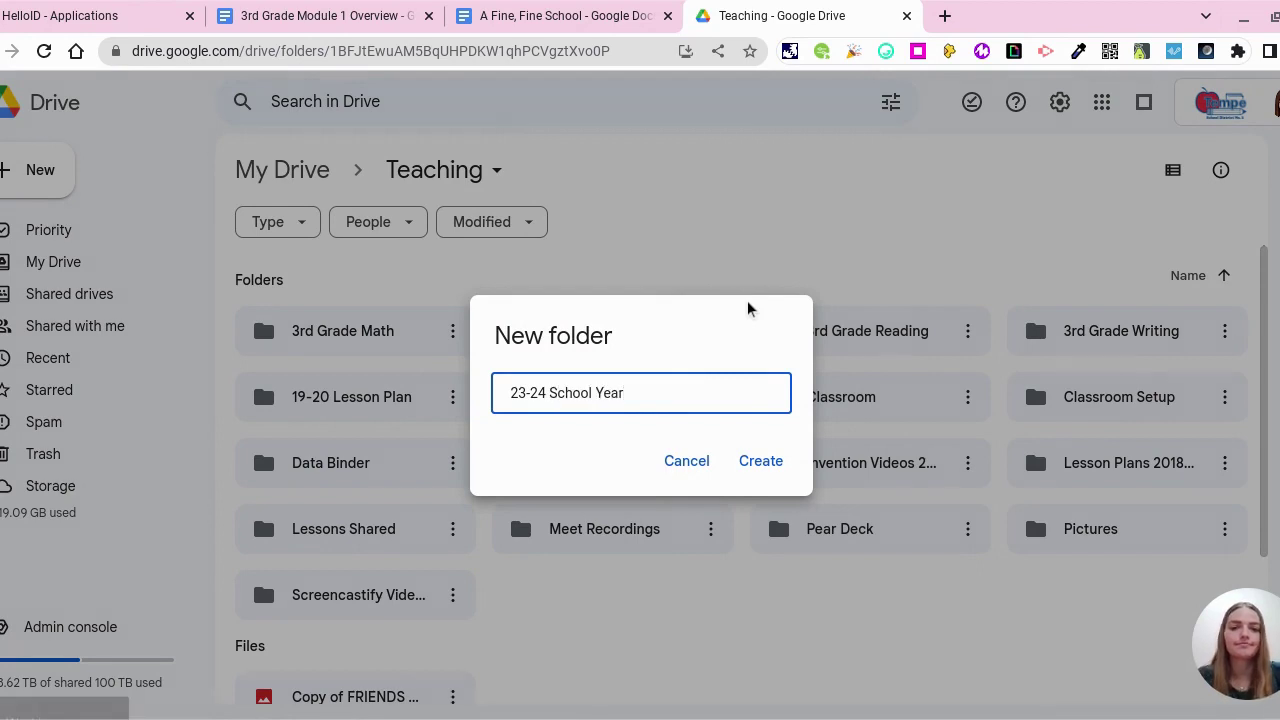
key("Return")
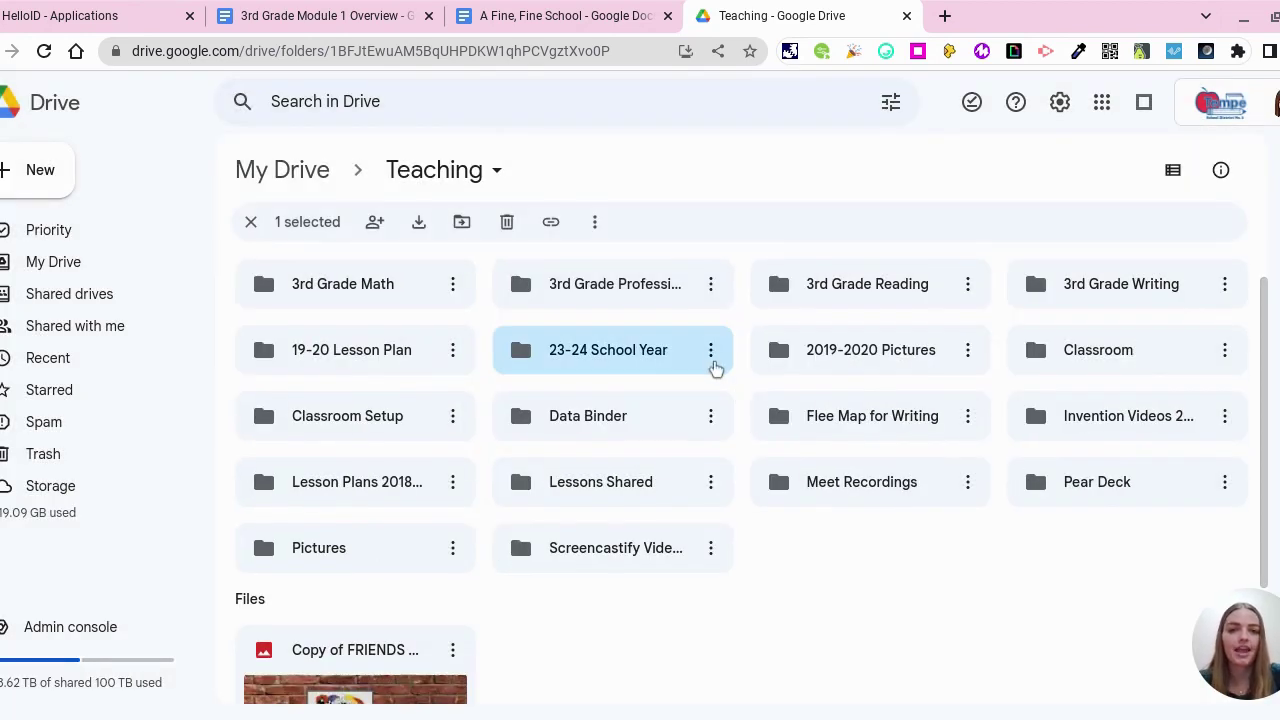
- Change the folder color of 23-24 School Year to pink and deselect the folder
left_click(710, 351)
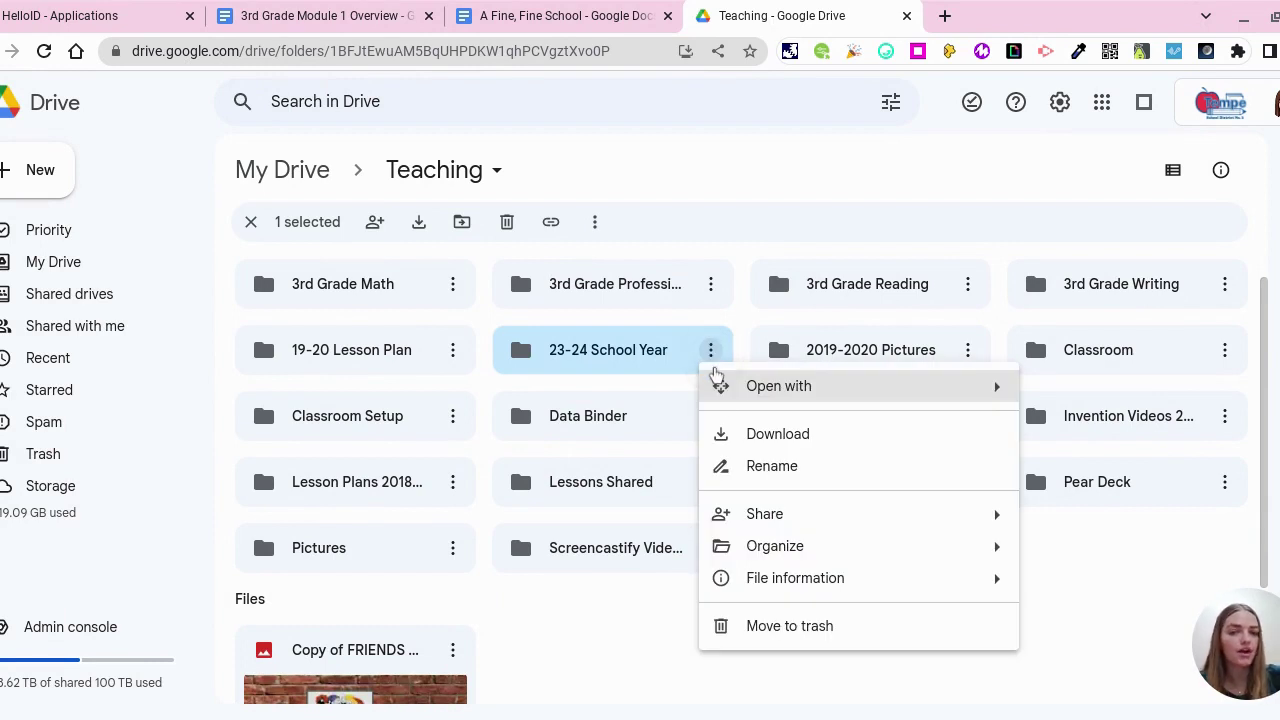
mouse_move(765, 543)
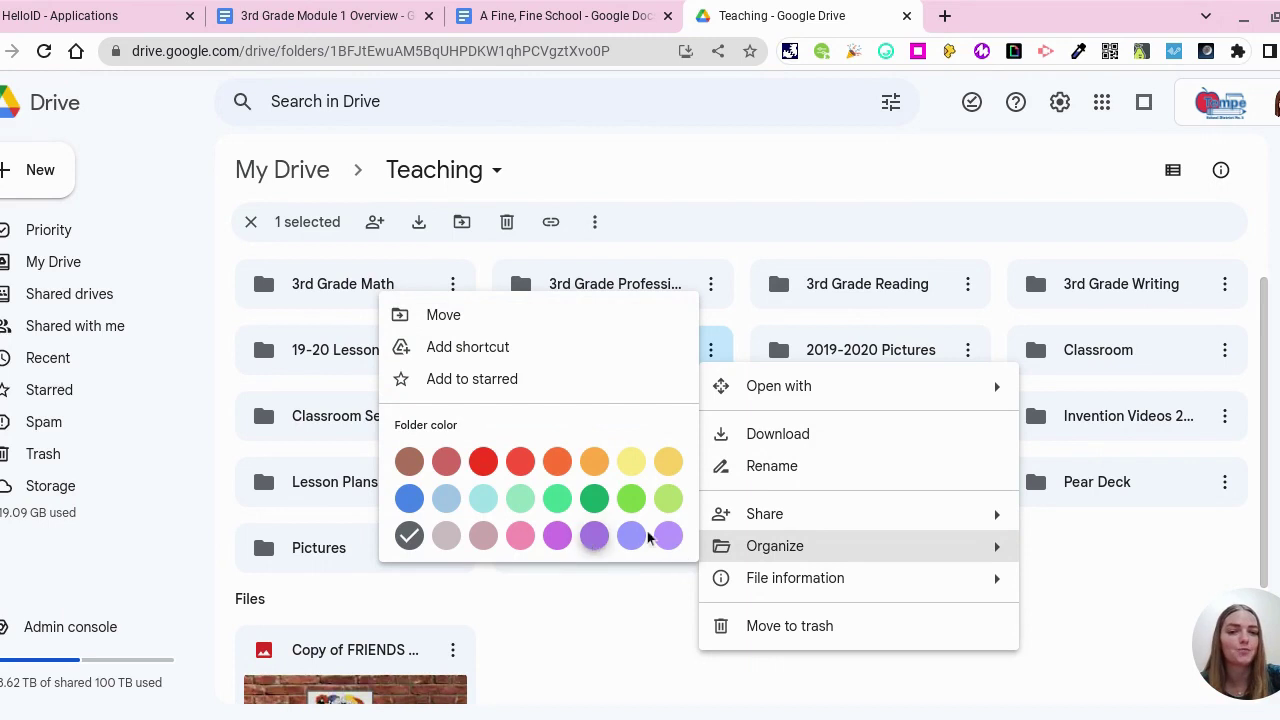
left_click(520, 535)
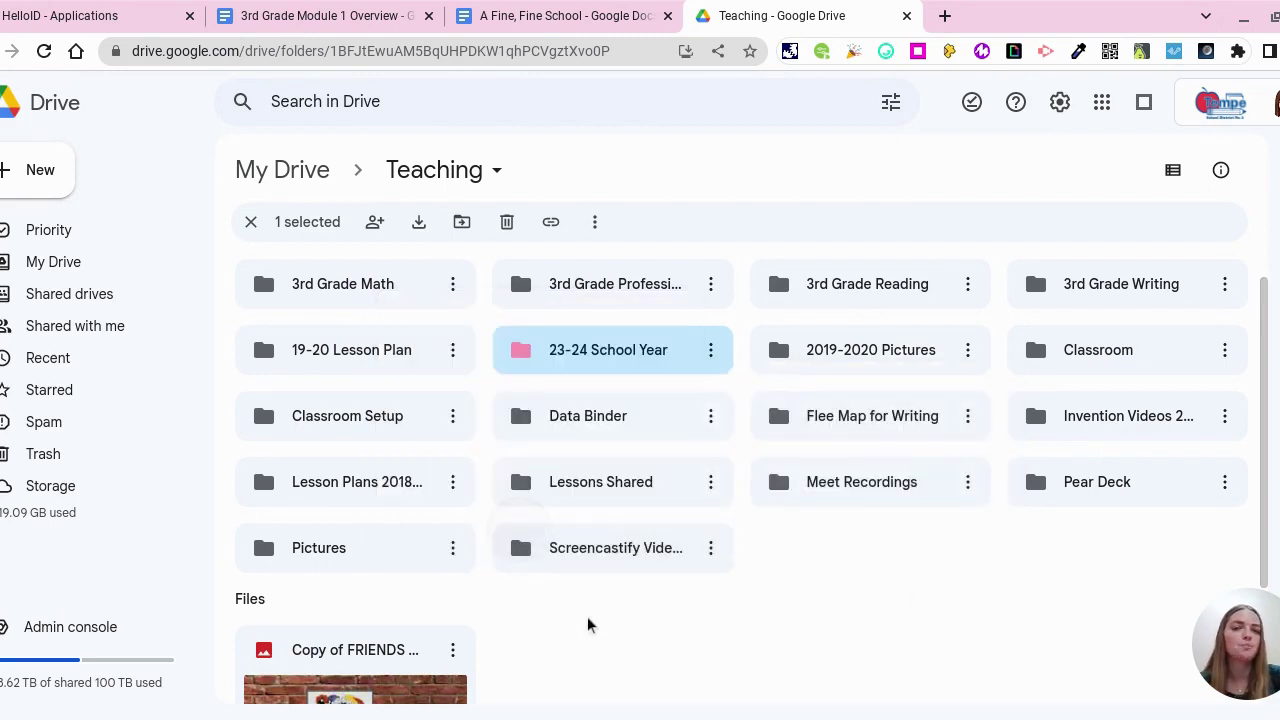
left_click(921, 594)
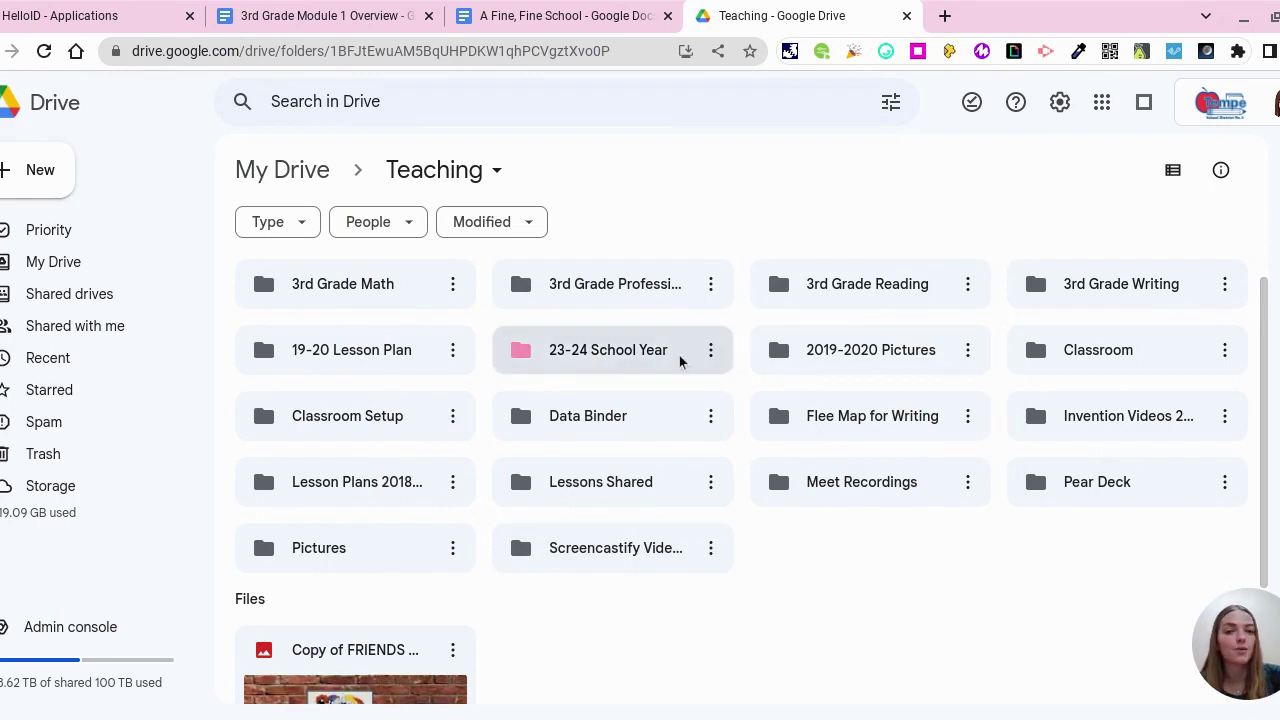
- View the organizing options for the 23-24 School Year folder, such as moving, adding a shortcut or starring, and close them
scroll(605, 387, "up", 1)
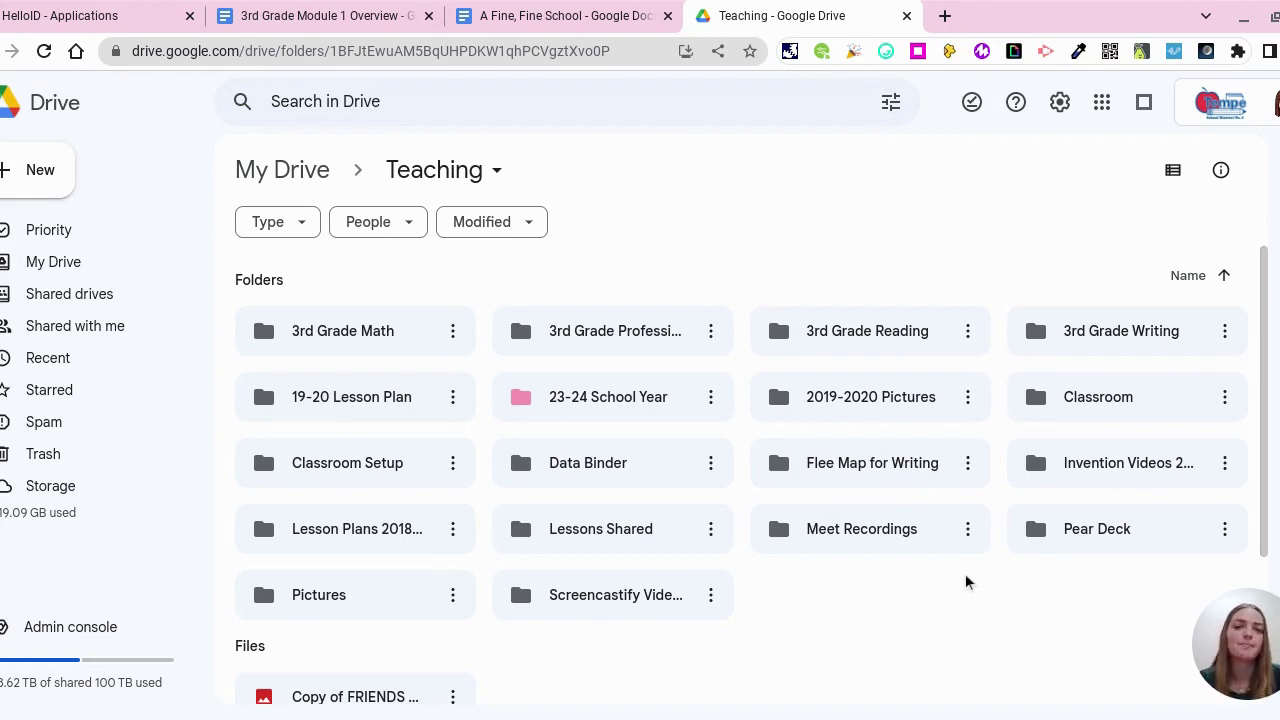
left_click(711, 399)
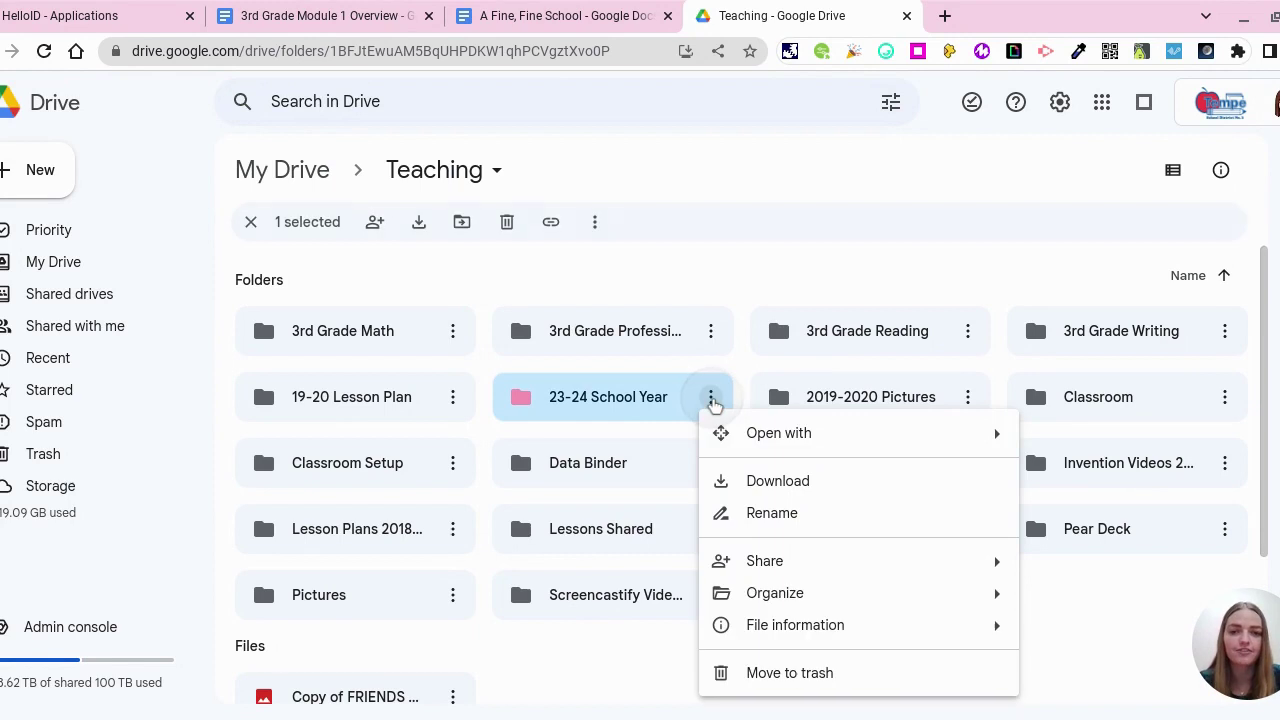
mouse_move(775, 593)
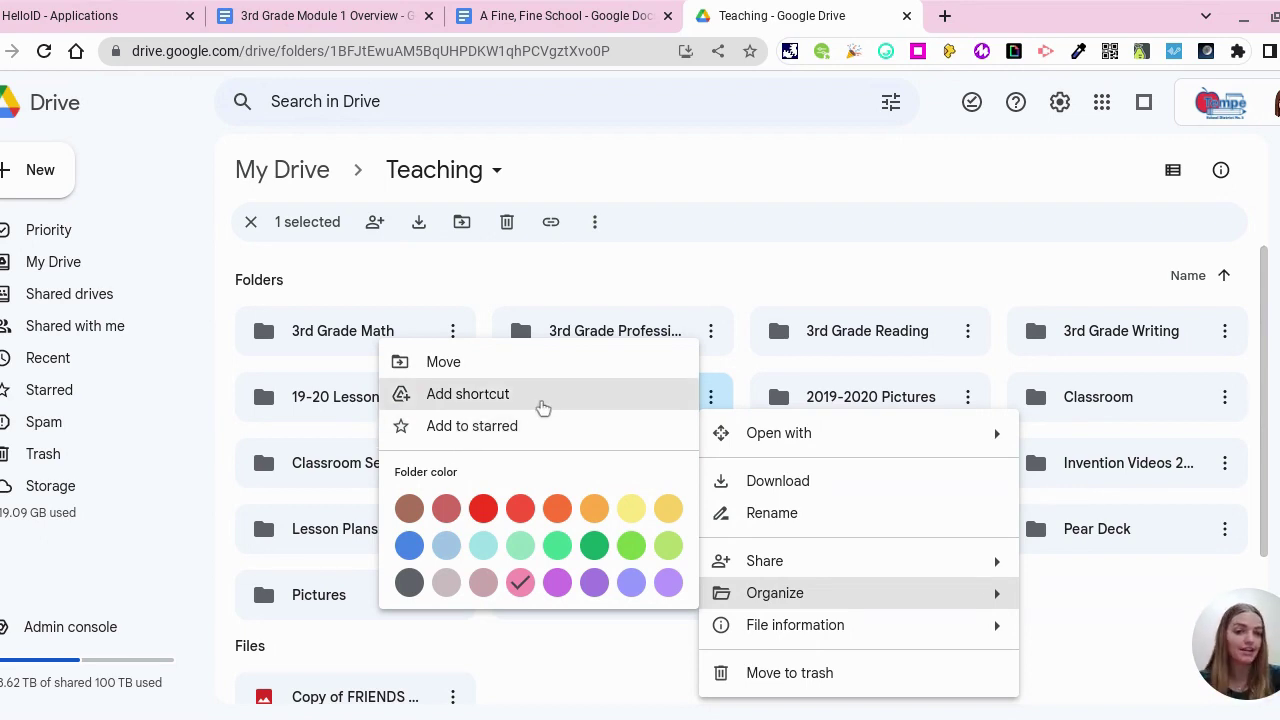
left_click(580, 690)
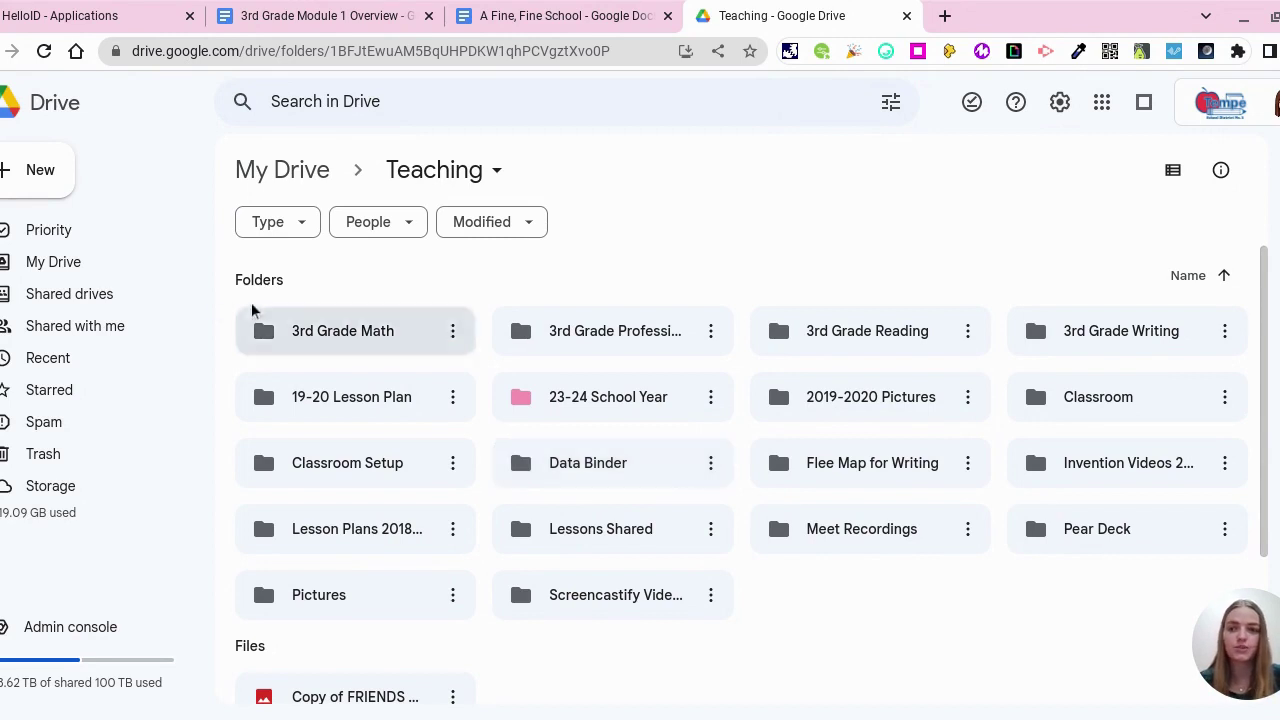
- Look through the starred items and check the folder path of the A Fine, Fine School document
left_click(107, 396)
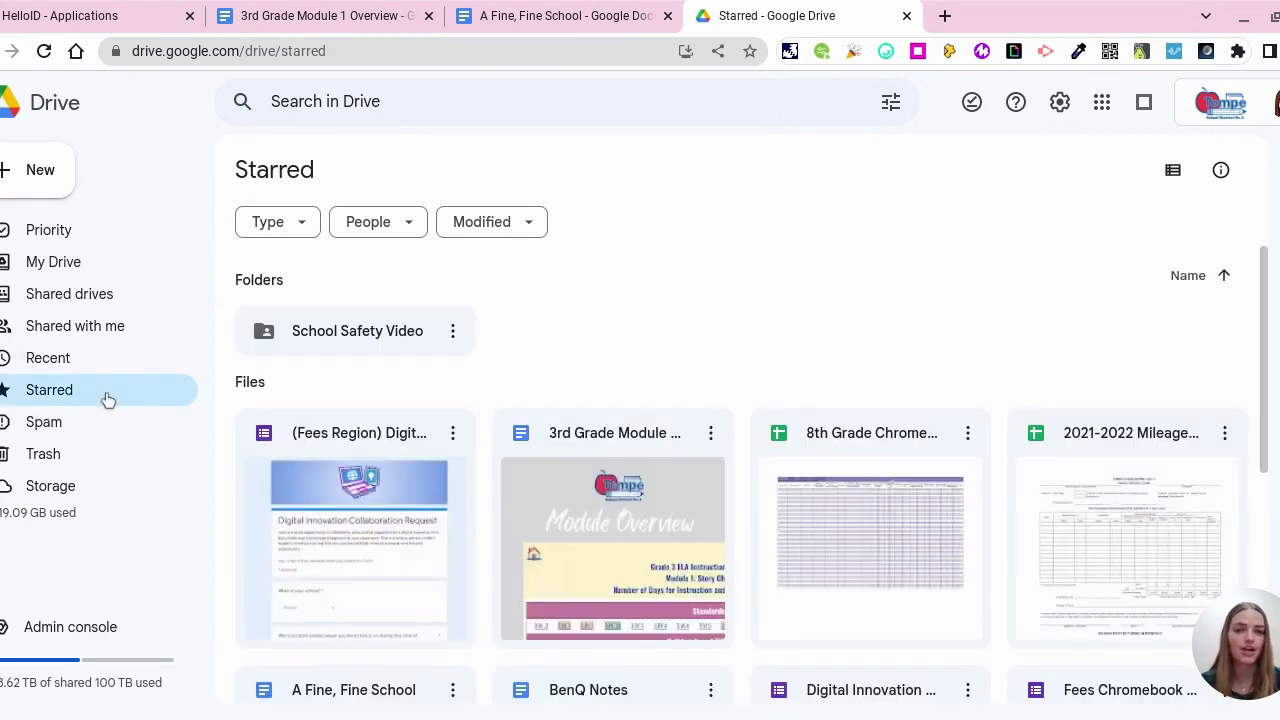
scroll(655, 305, "down", 4)
left_click(351, 345)
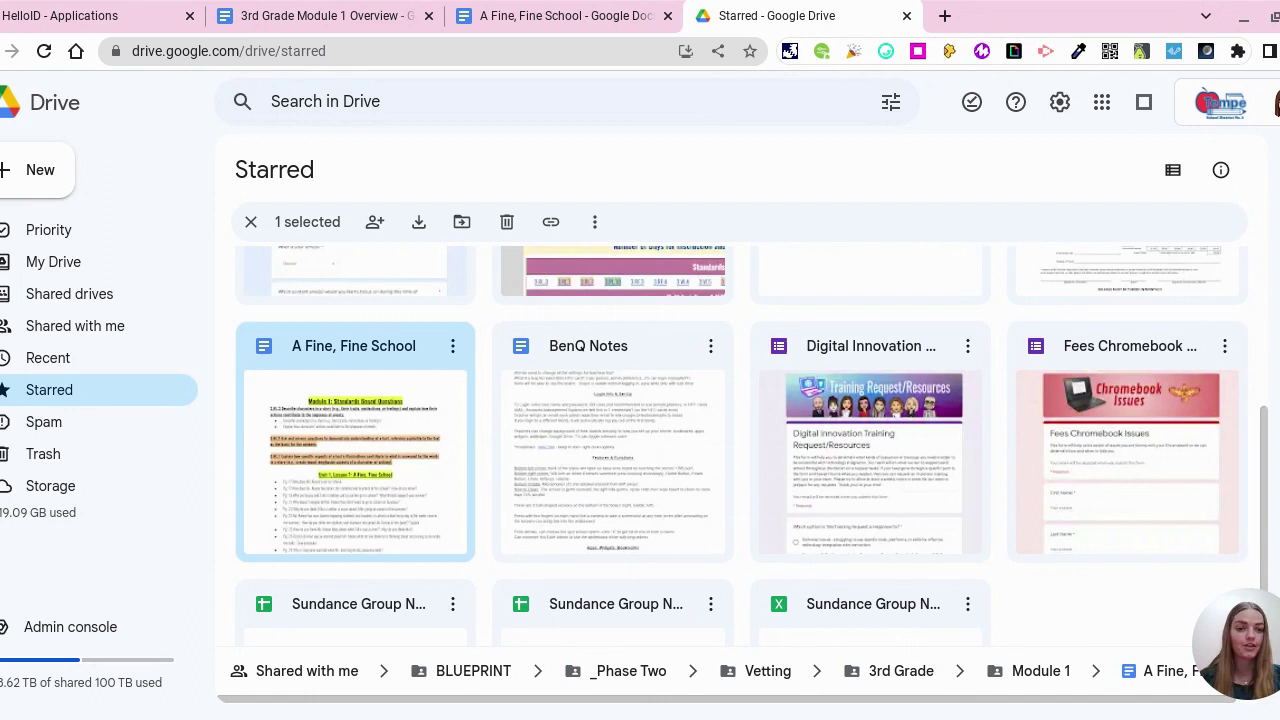
scroll(541, 383, "up", 3)
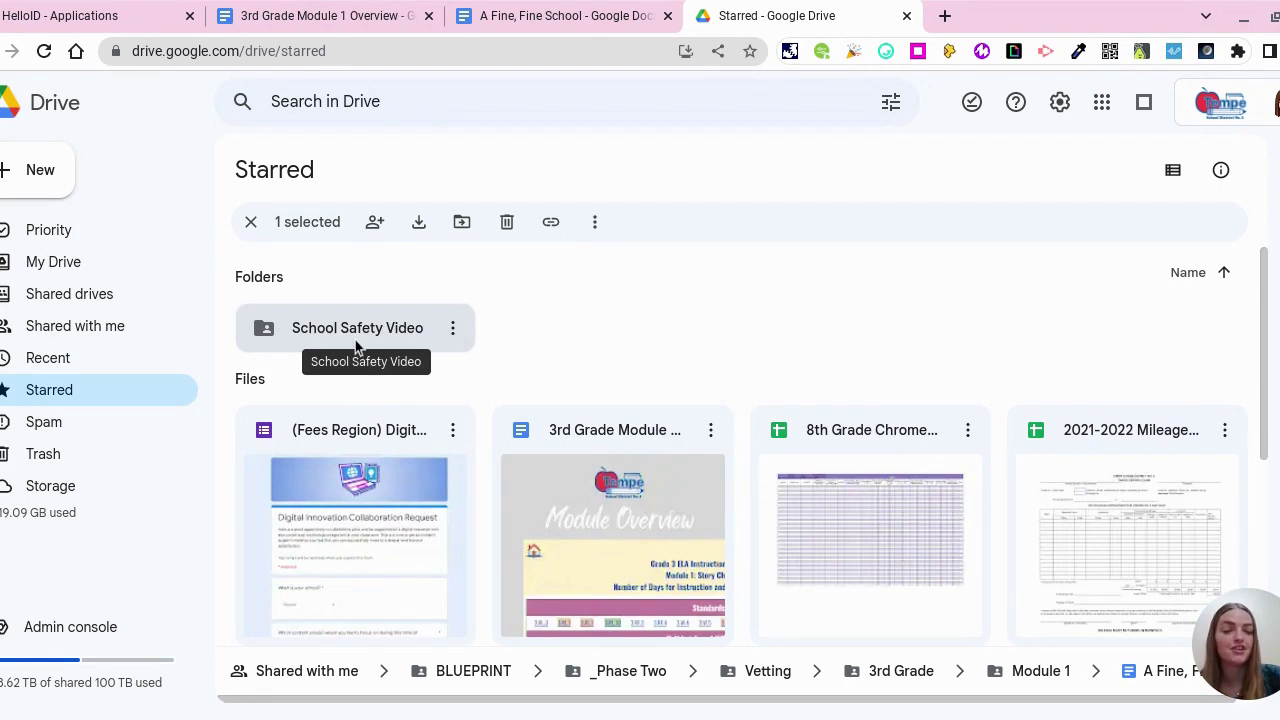
left_click(551, 341)
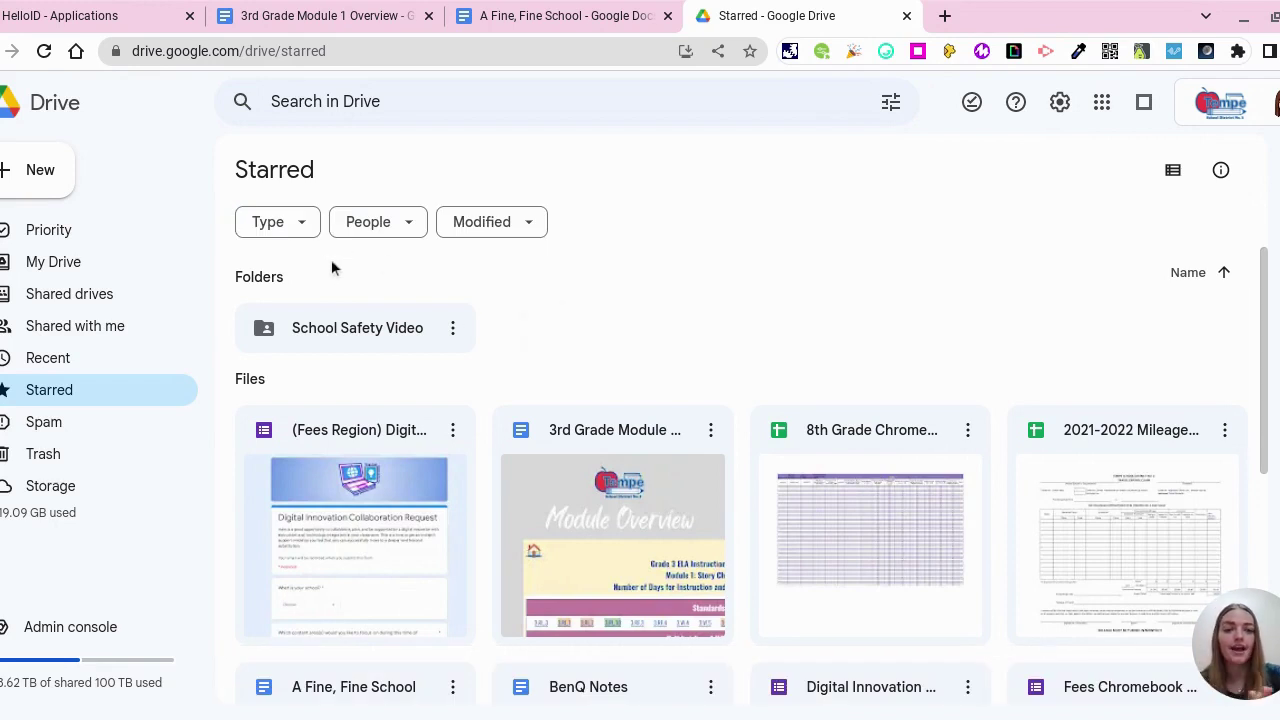
- Look through the Type, People and Modified filter choices for the starred items
left_click(303, 232)
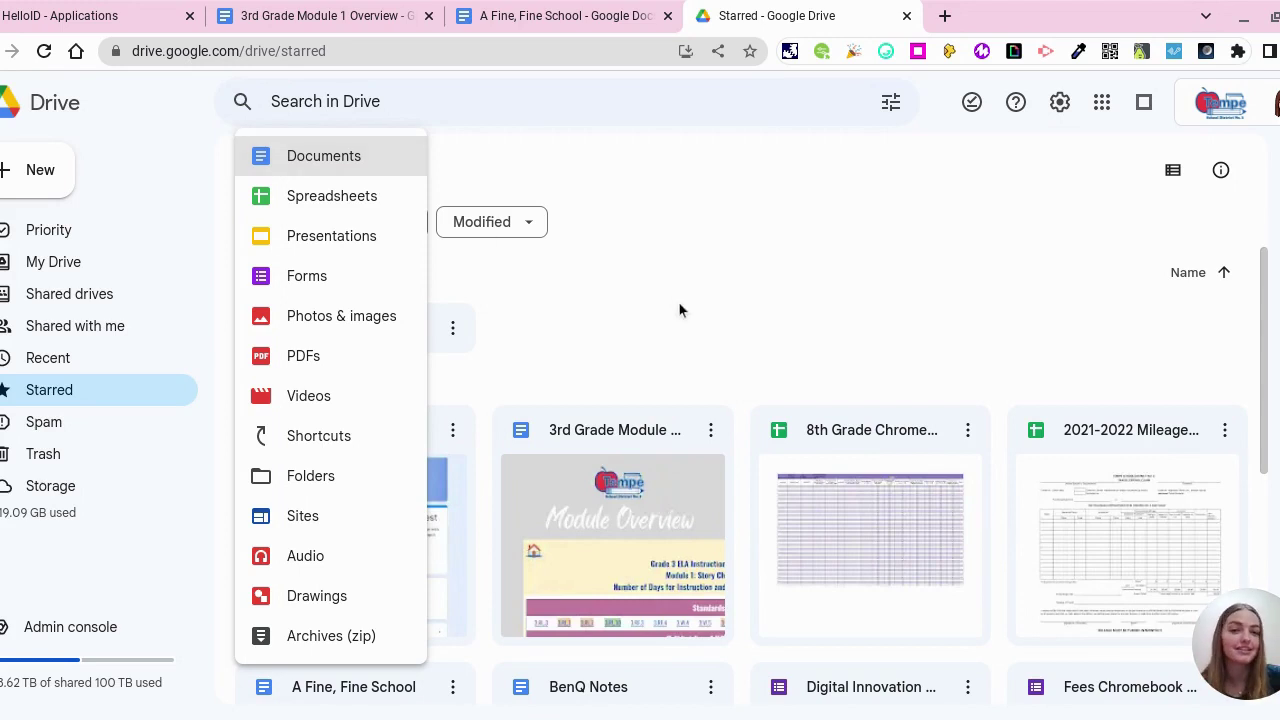
scroll(679, 307, "down", 2)
left_click(362, 222)
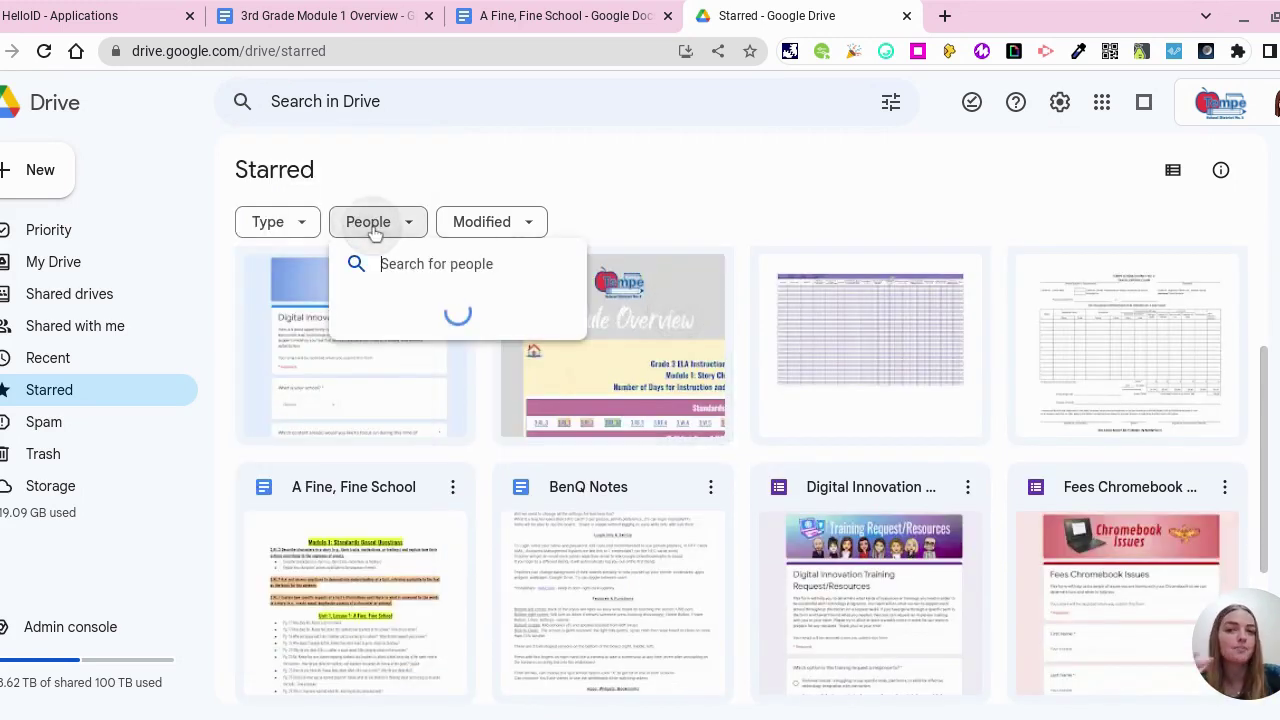
left_click(512, 225)
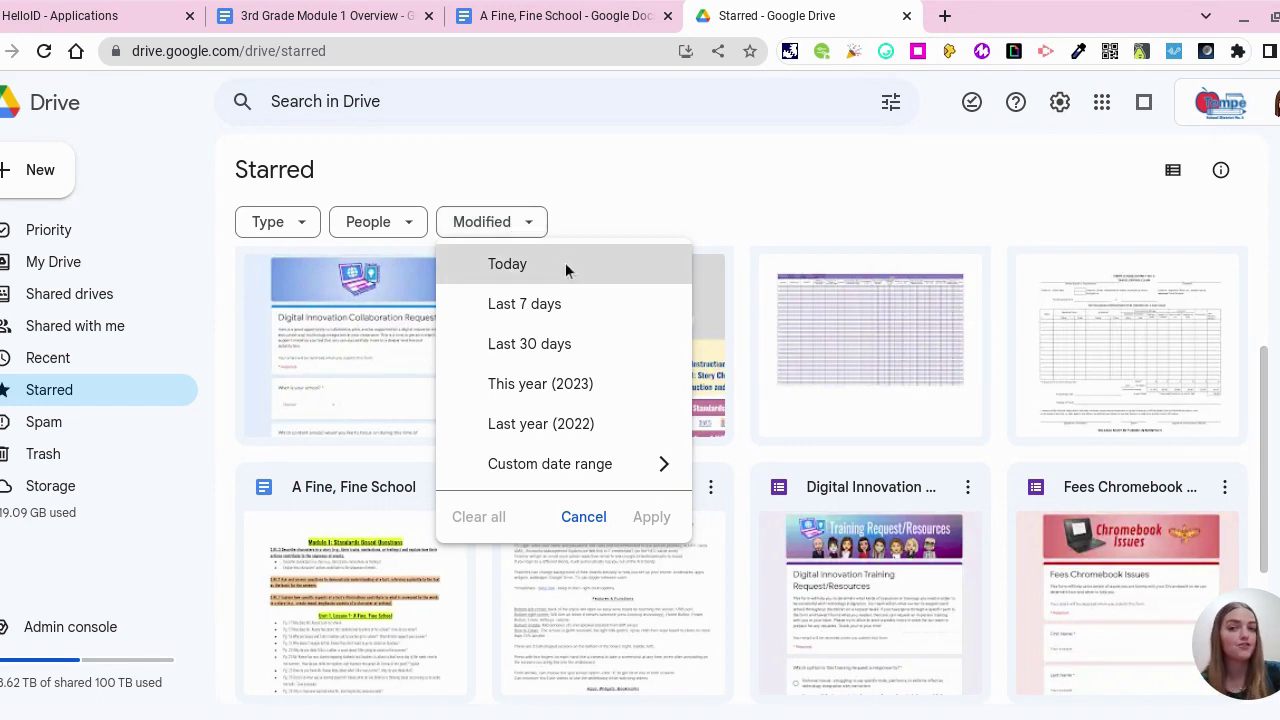
left_click(573, 305)
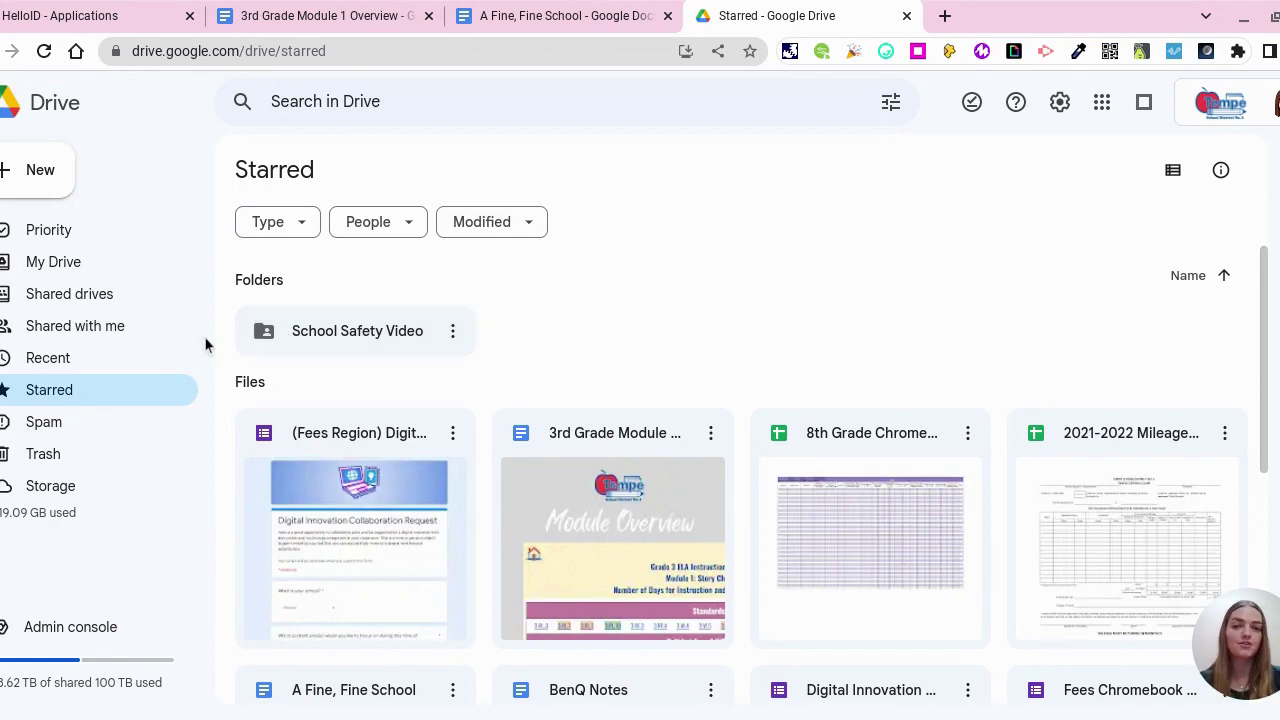
- Open the Shared with me view in Drive
left_click(143, 338)
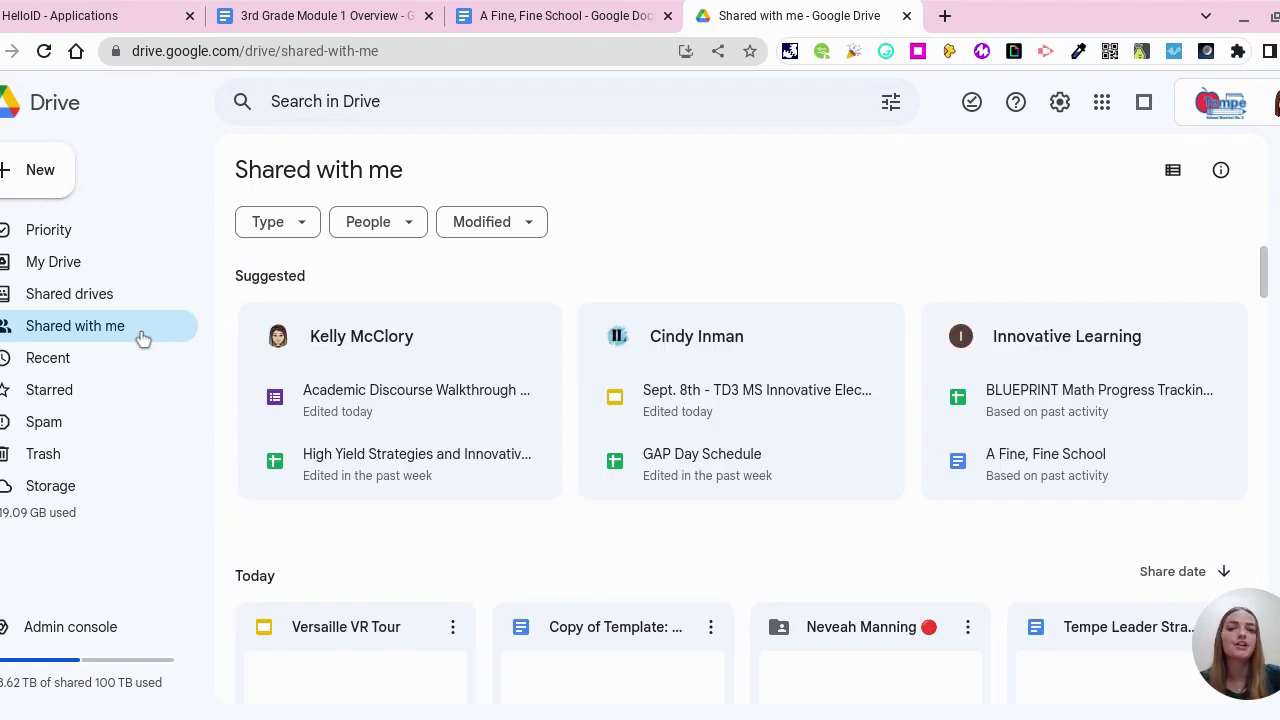
- Look through the suggested and recent files in the Shared with me view
scroll(357, 303, "down", 2)
scroll(361, 315, "up", 2)
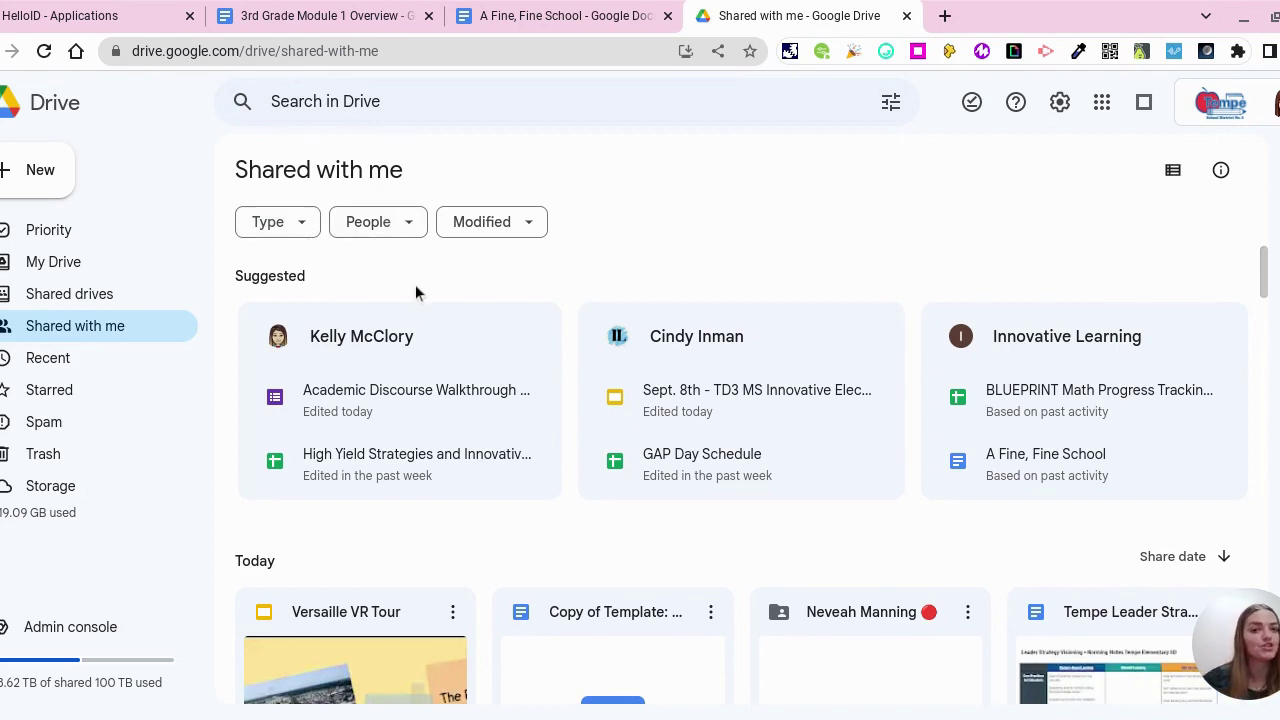
- Open the ELA folder in My Drive and create a new Google Slides presentation inside it
left_click(55, 261)
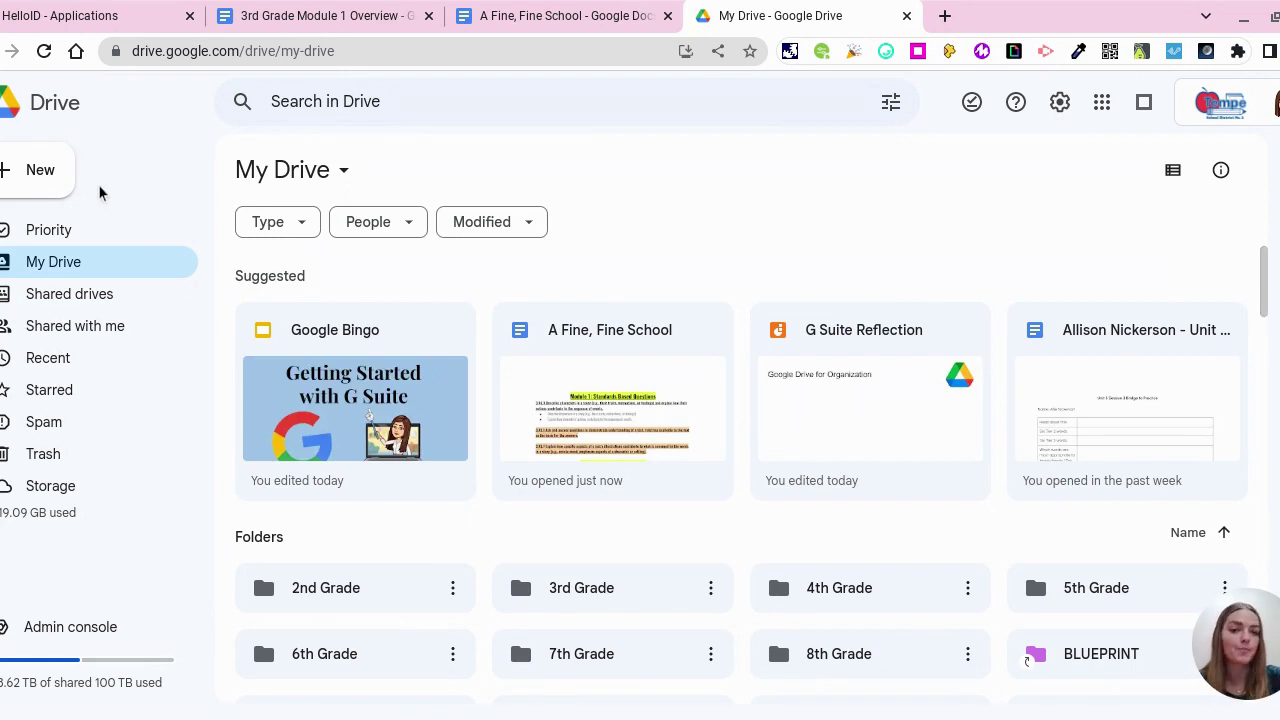
scroll(500, 451, "down", 2)
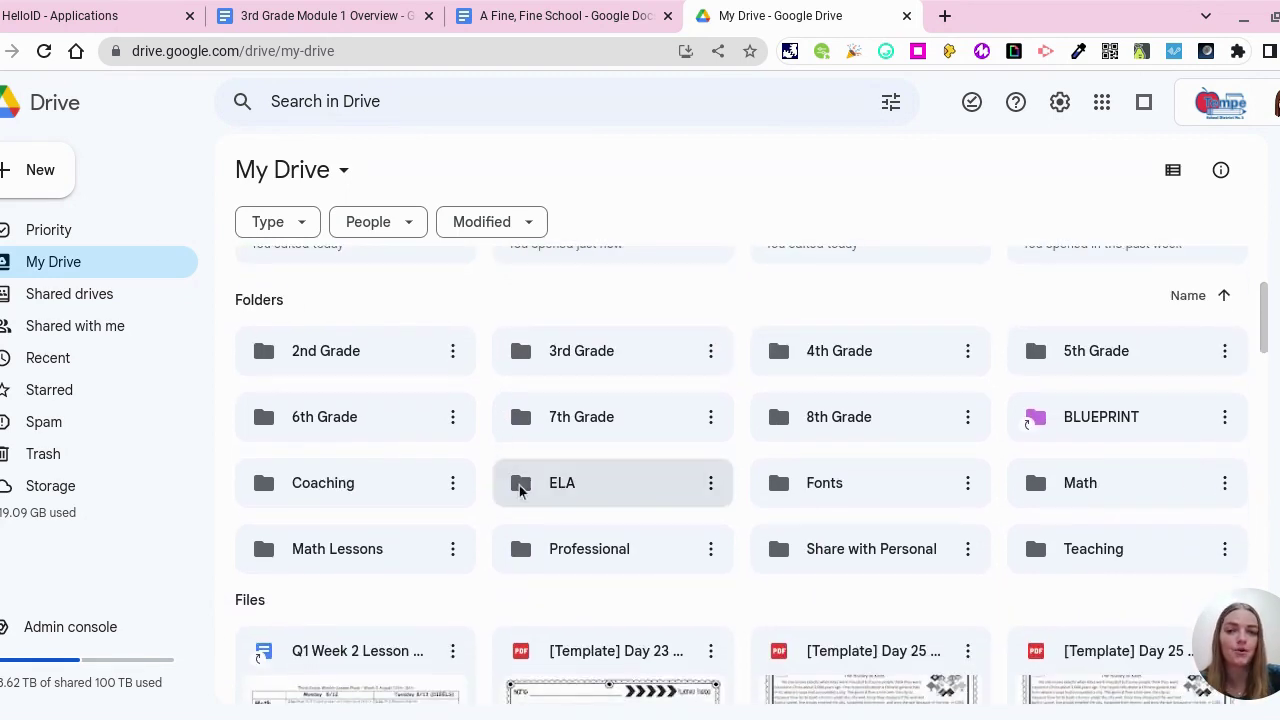
double_click(520, 489)
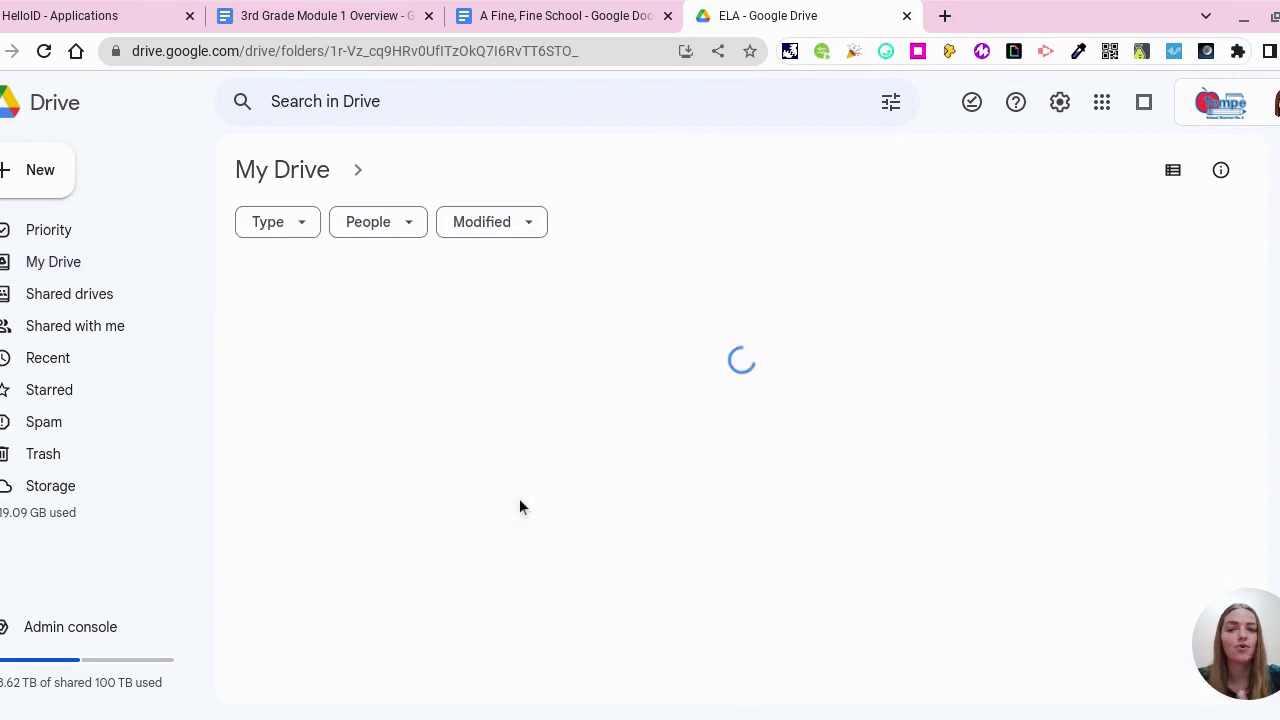
left_click(48, 175)
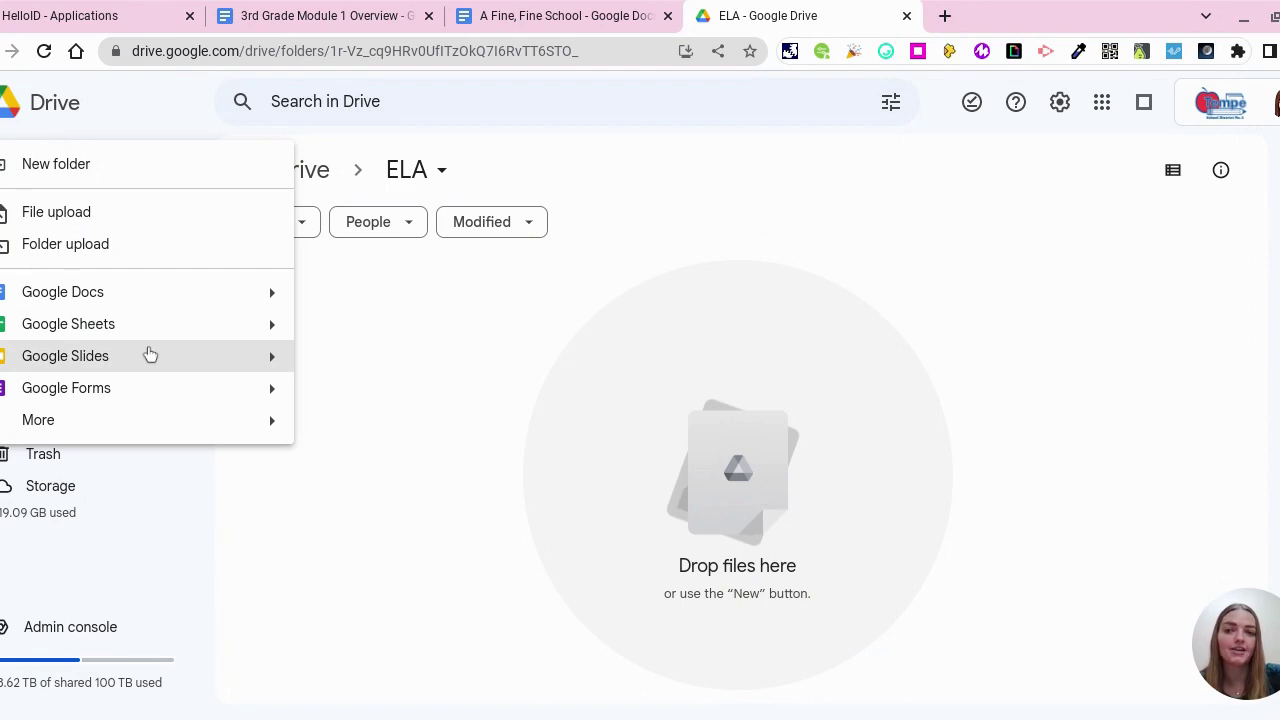
left_click(228, 360)
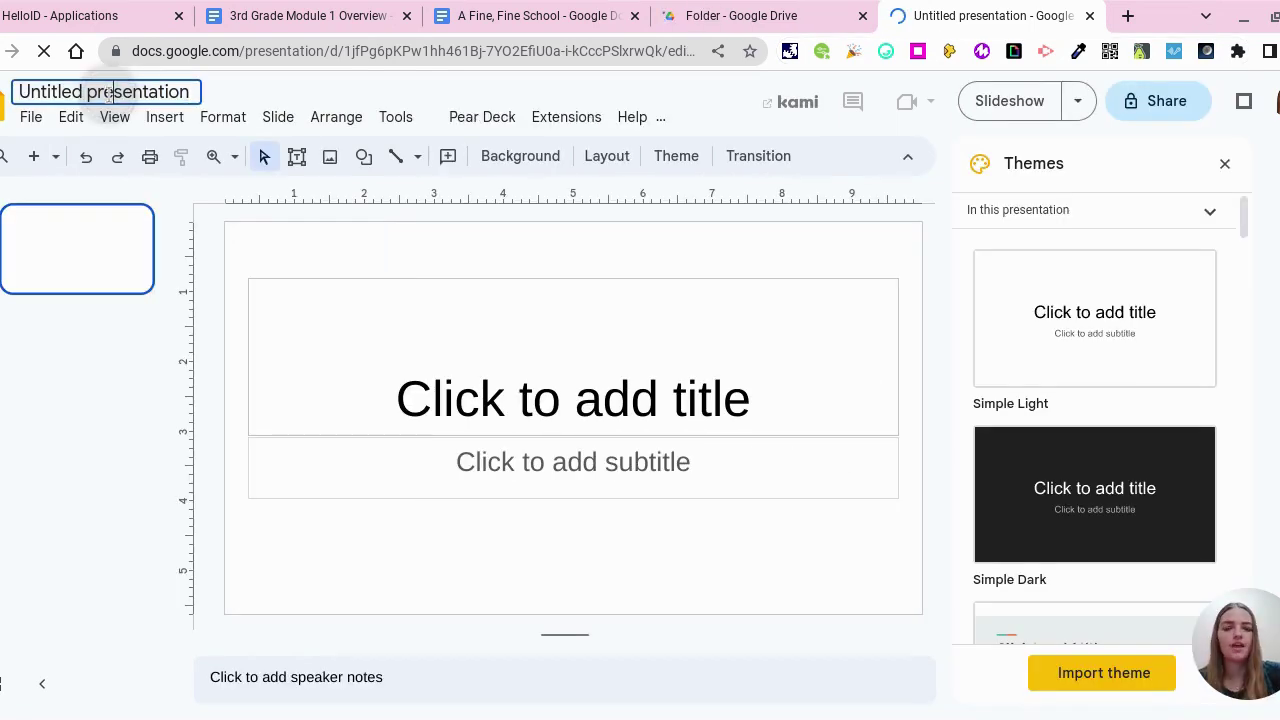
- Title the new presentation "Module 1 ELA Lesson"
left_click(192, 92)
type("Module ")
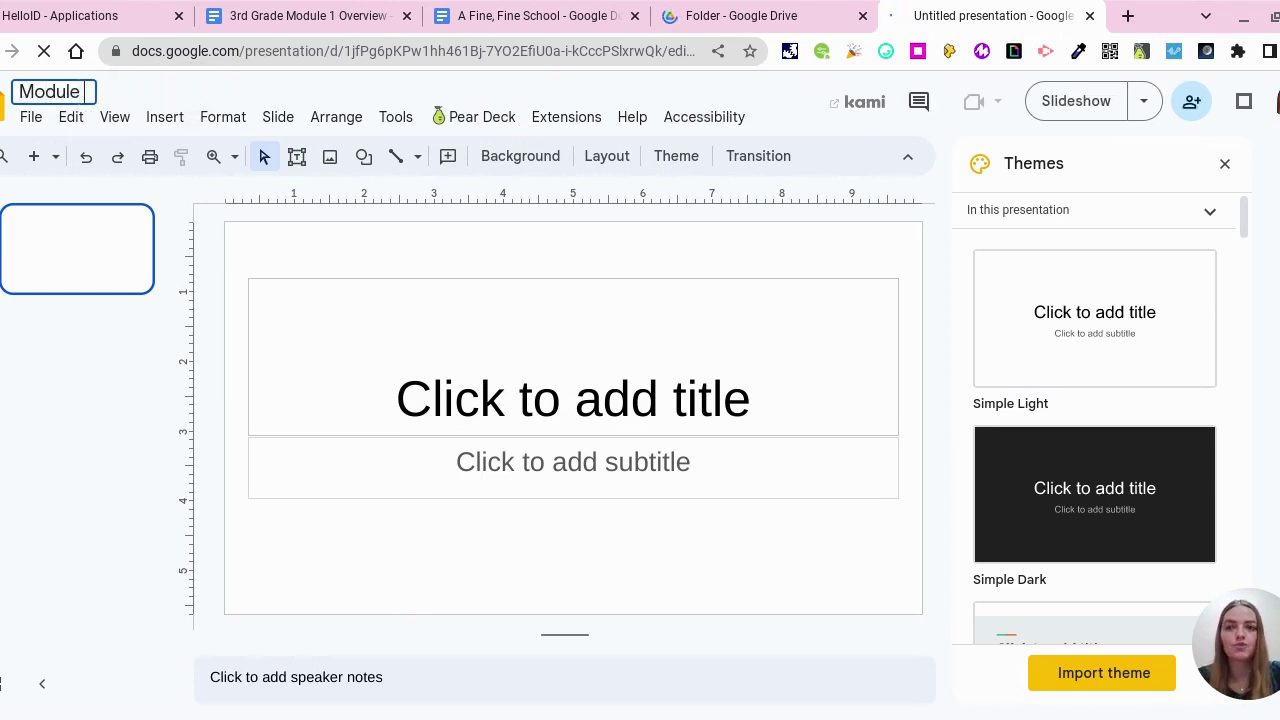
type("1 ELA Leson")
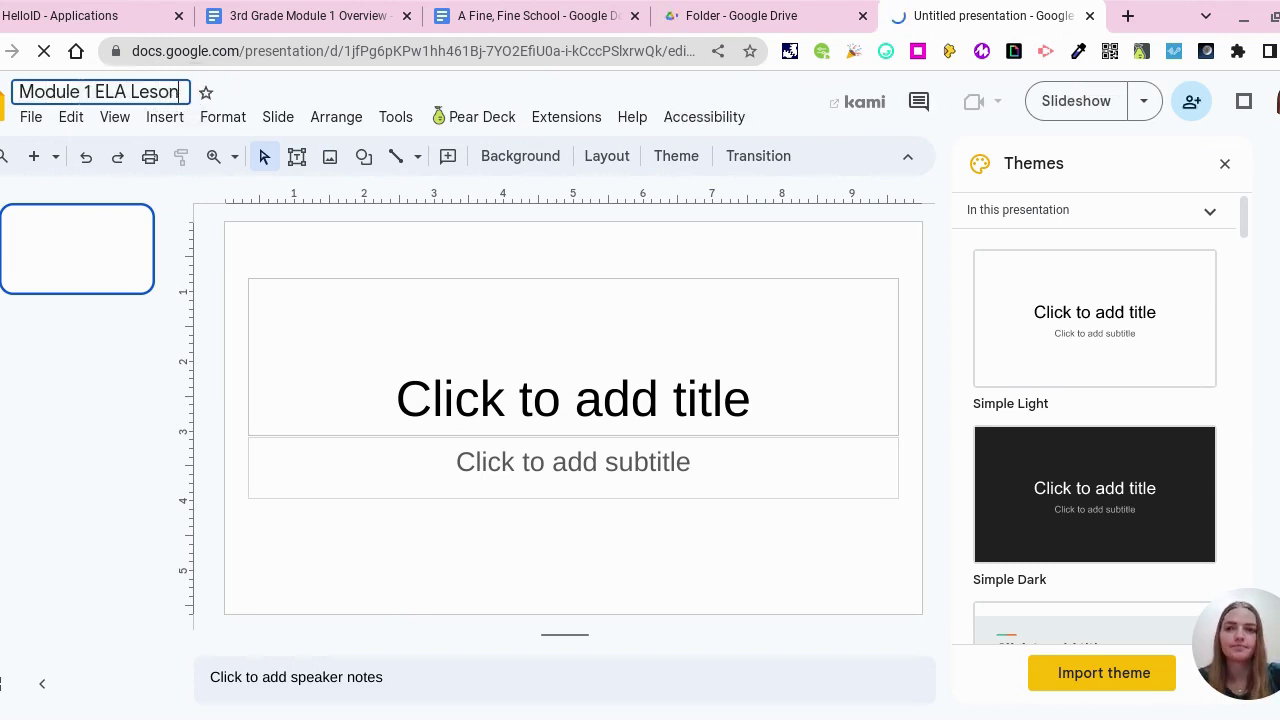
key("BackSpace")
type("son")
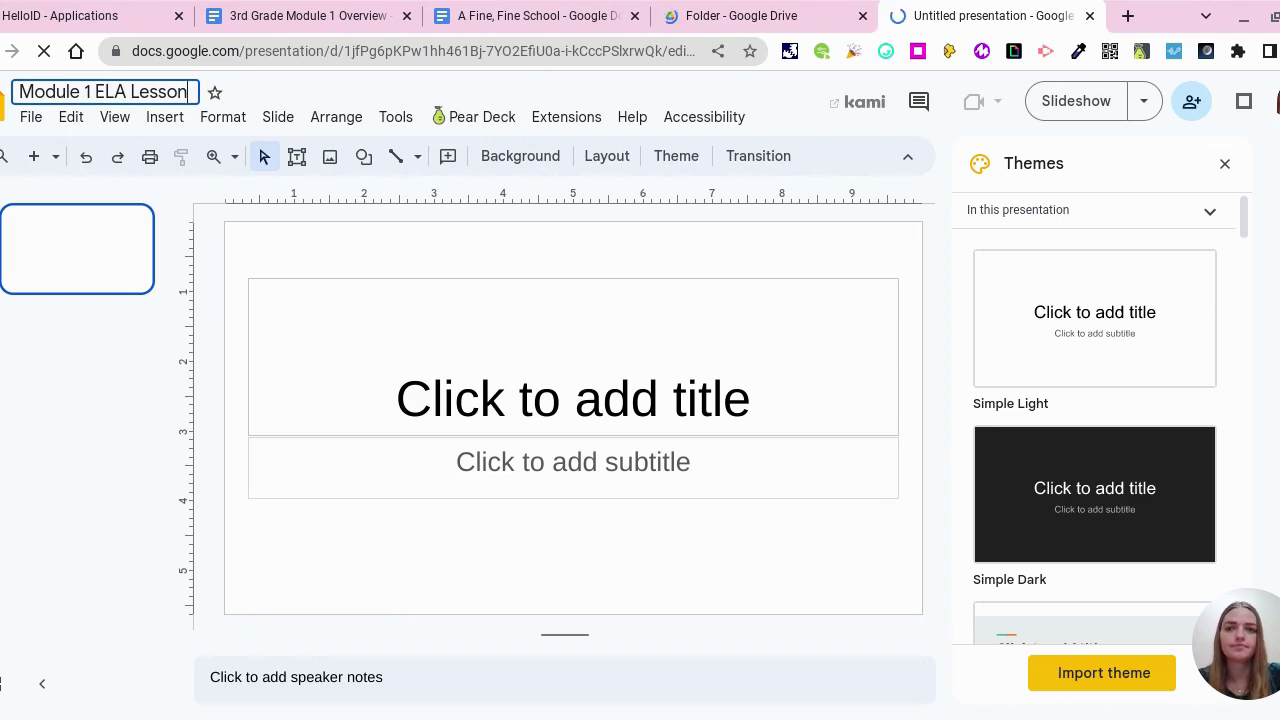
left_click(283, 241)
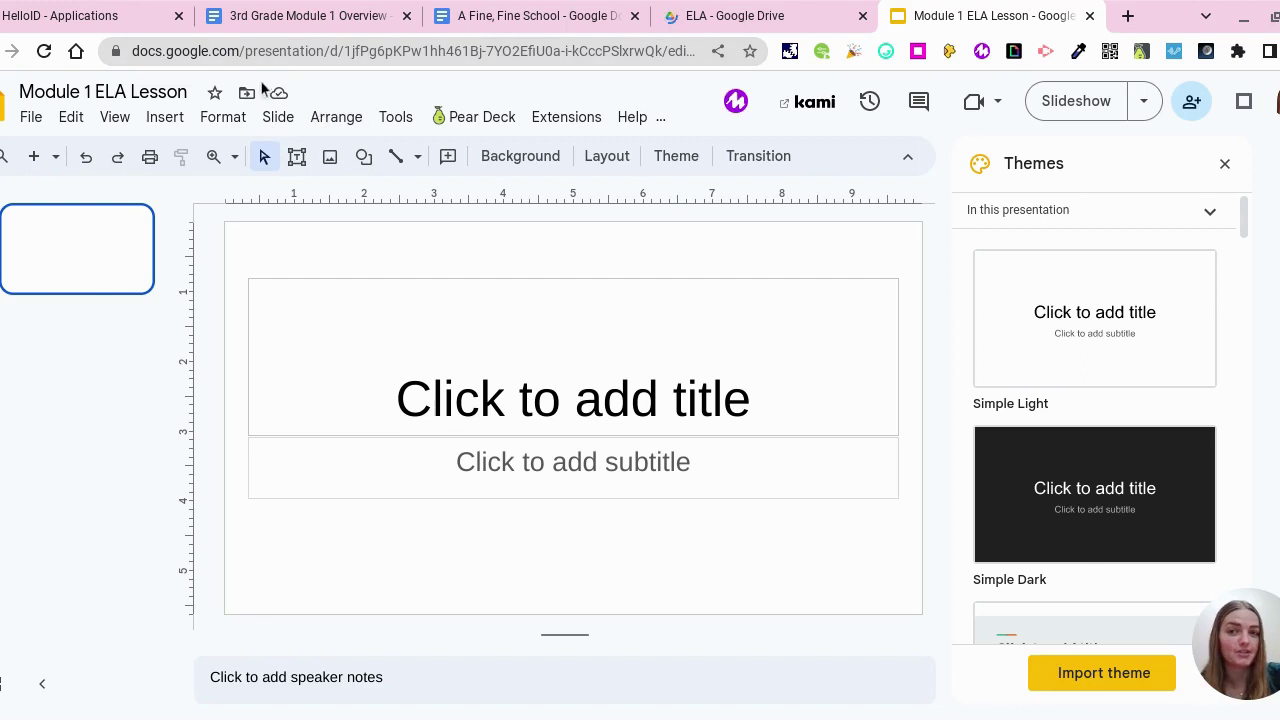
- Return to the ELA folder in Drive and switch its files from grid to list layout
left_click(740, 15)
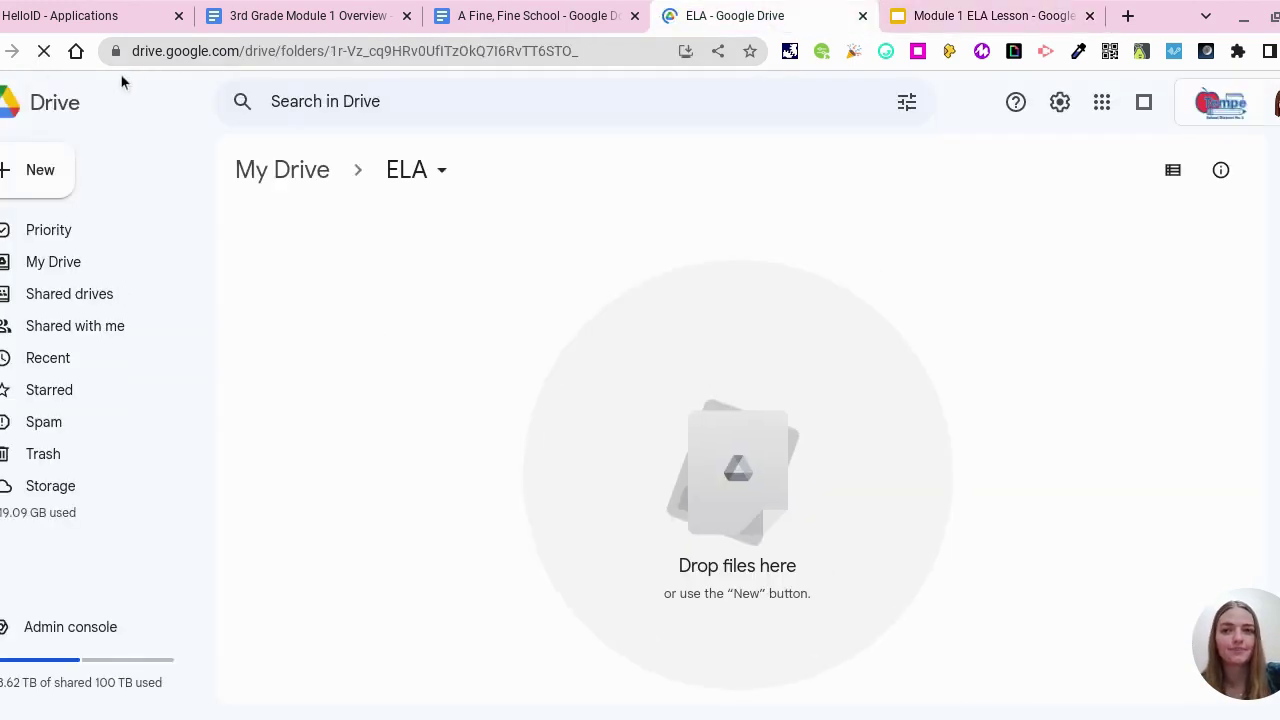
left_click(182, 56)
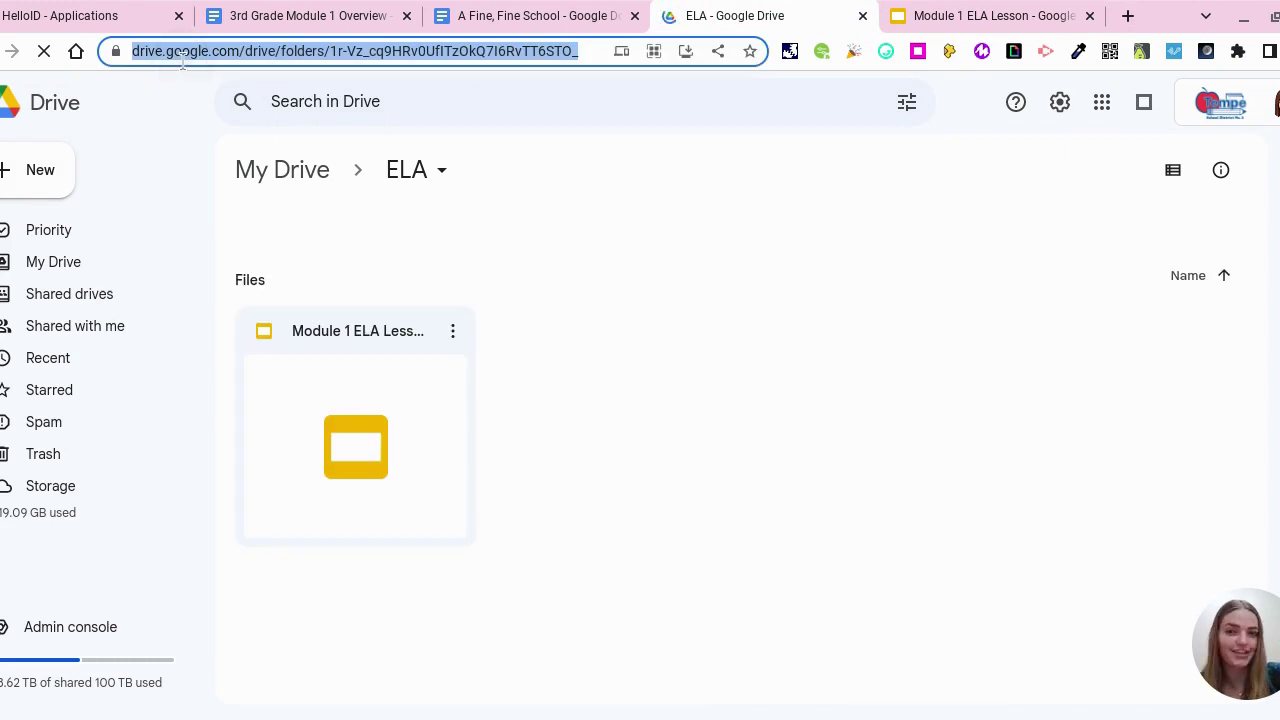
left_click(537, 258)
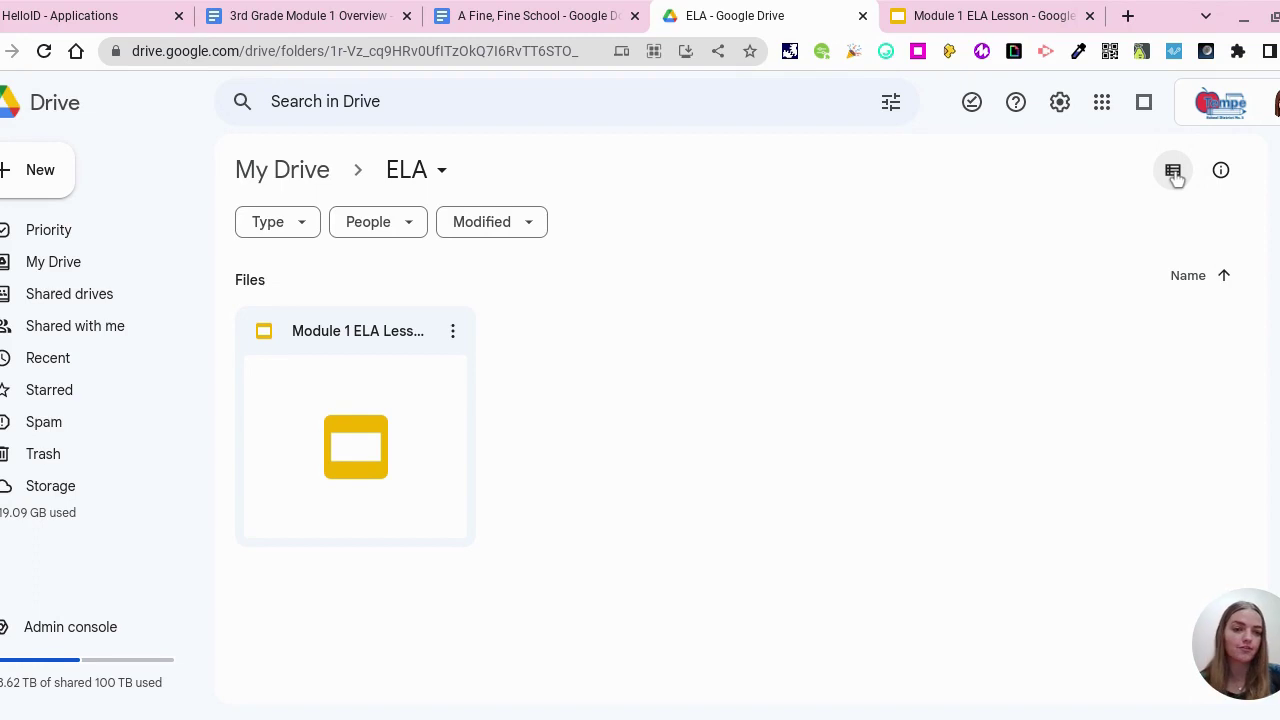
left_click(1173, 172)
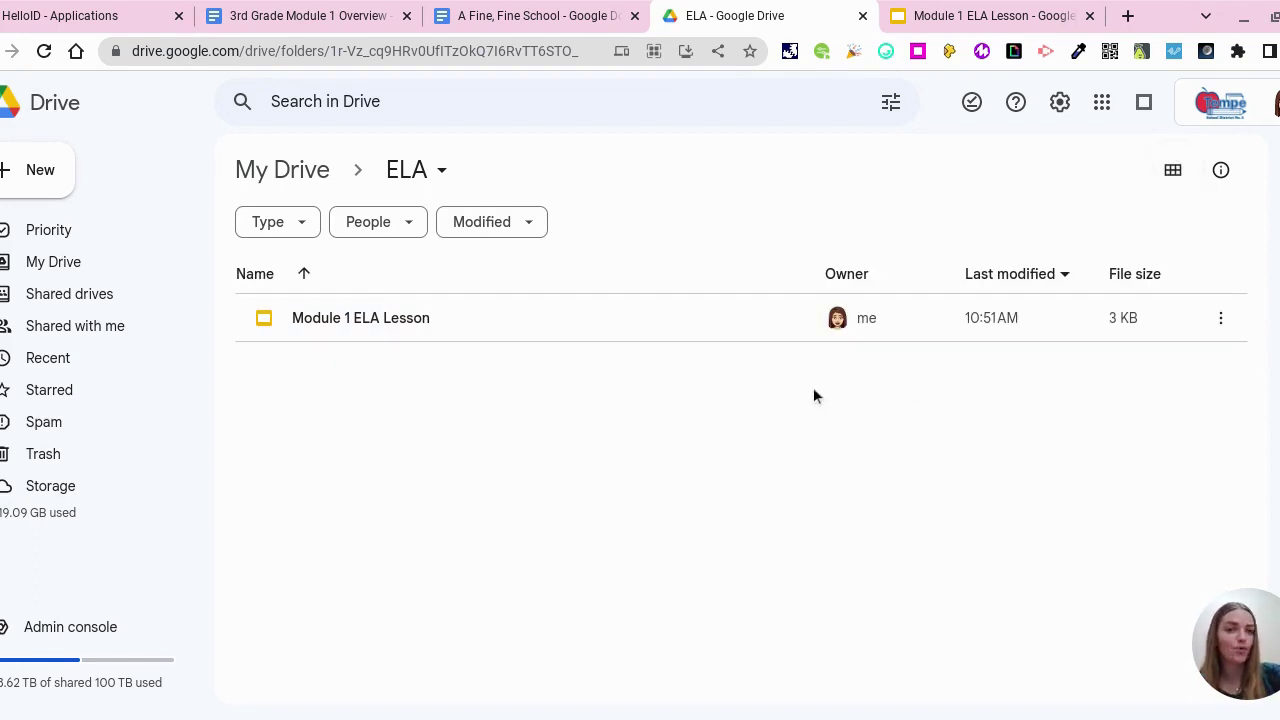